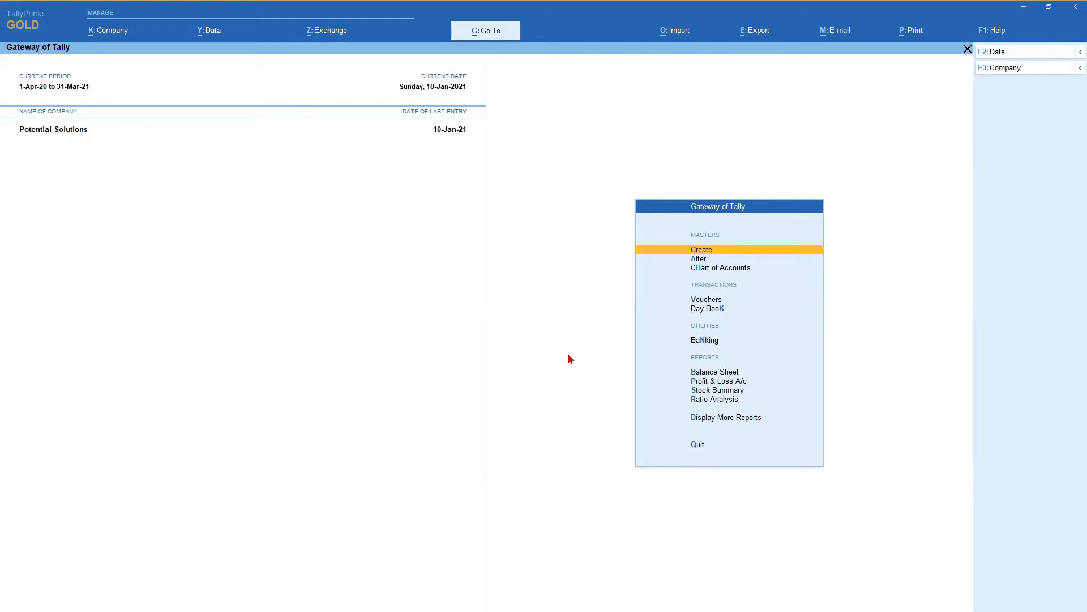
Step: Open the creation form for a new stock item master
key("Return")
key("Down")
key("Down")
key("Down")
key("Down")
key("Down")
key("Down")
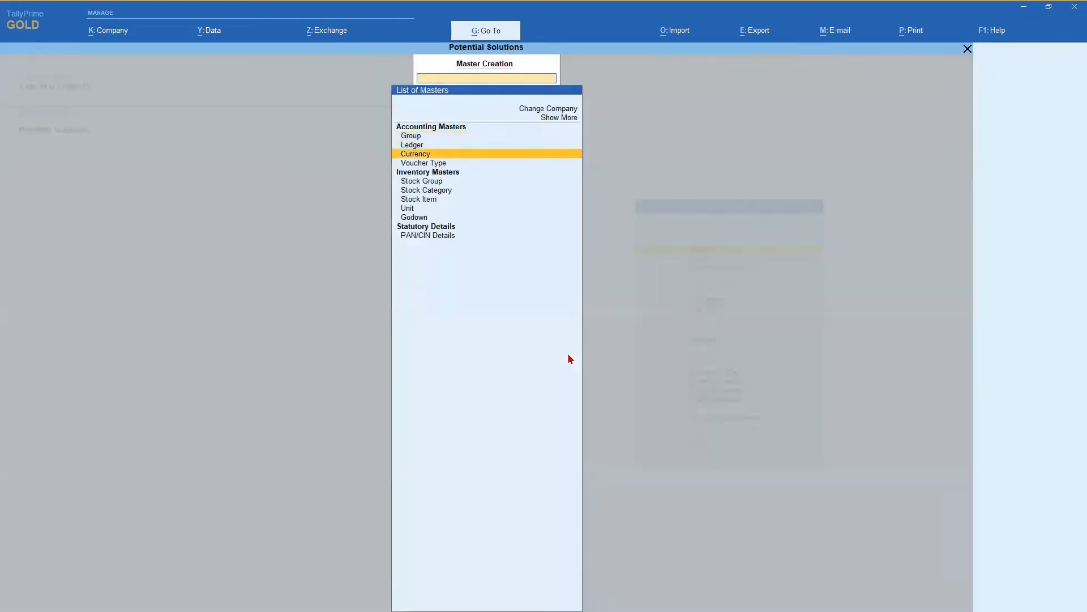
key("Return")
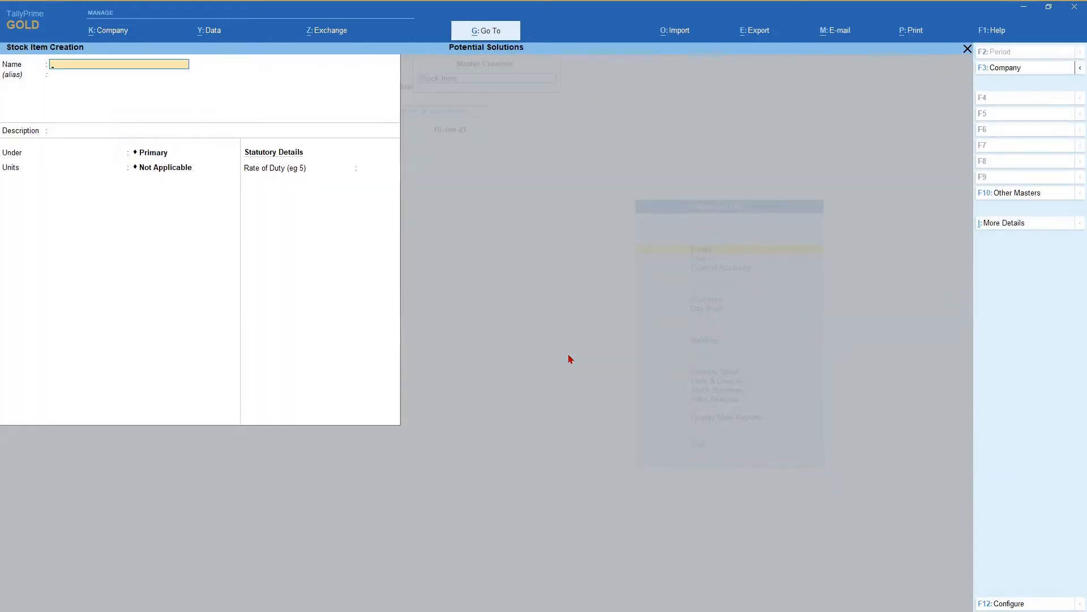
Step: Enter "Item with Part No" as the name of the new stock item
type("Item withpart")
key("BackSpace")
key("BackSpace")
key("BackSpace")
key("BackSpace")
type("Par")
type("t Np")
key("BackSpace")
type("o")
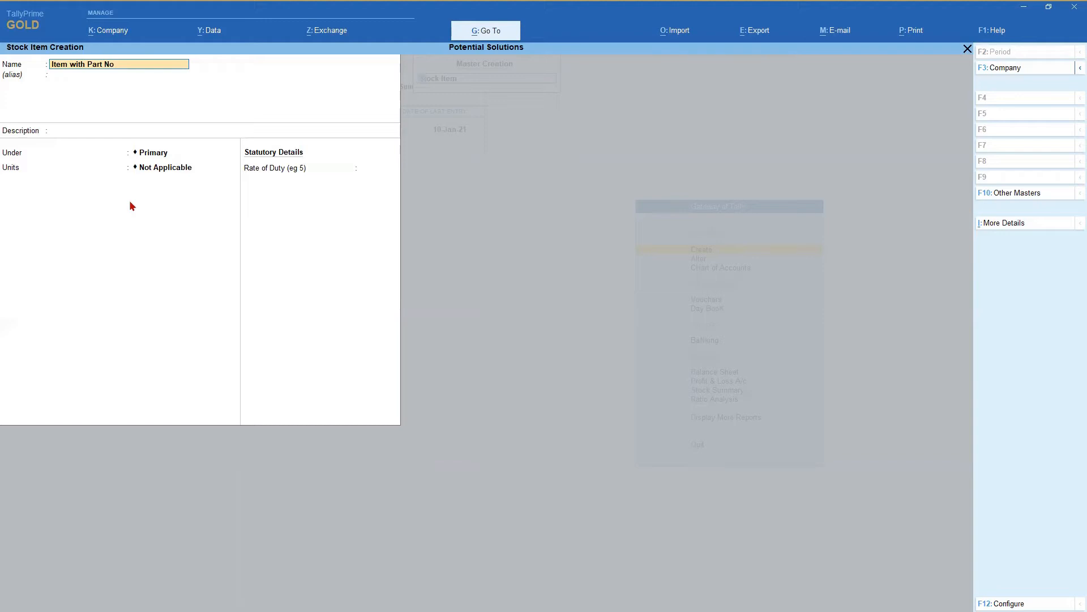
Step: Configure stock item creation to show more configurations and provide part numbers for stock items, and save the configuration
key("F12")
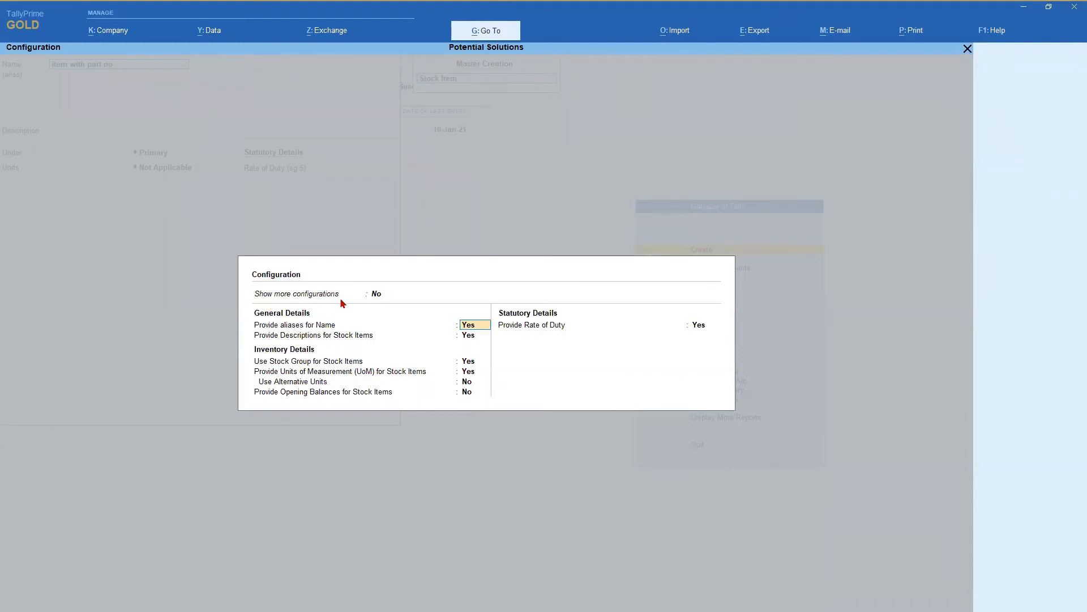
left_click(376, 294)
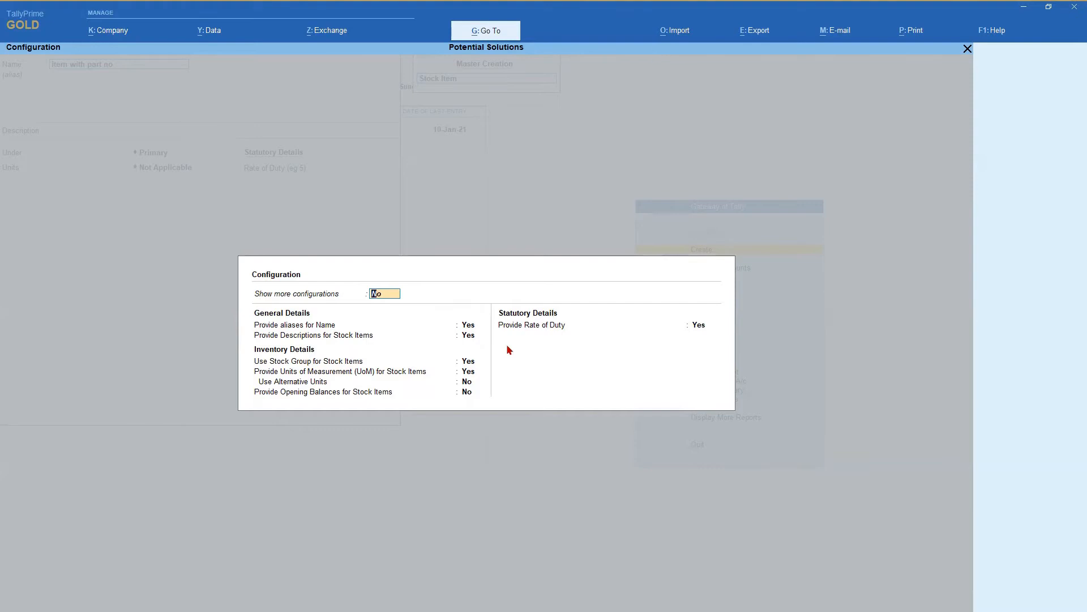
type("y")
key("Return")
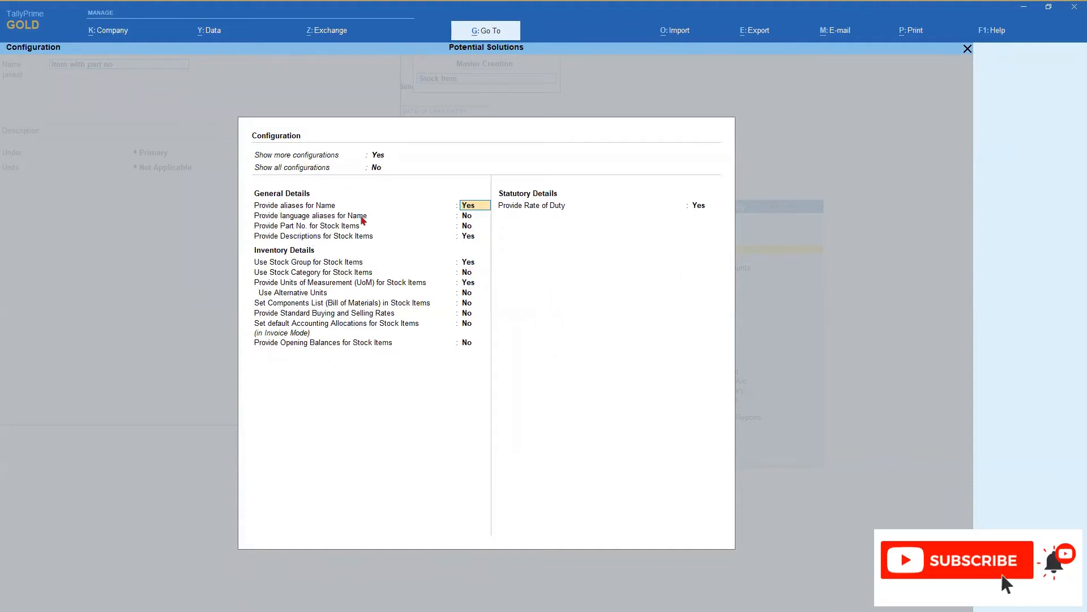
left_click(290, 227)
key("y")
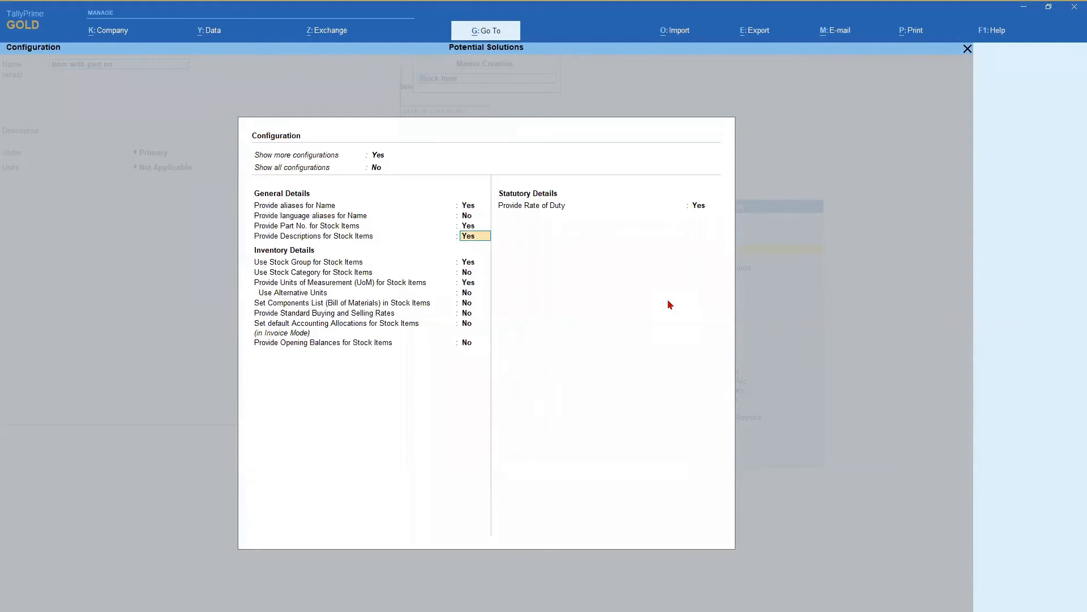
key("ctrl")
key("ctrl+a")
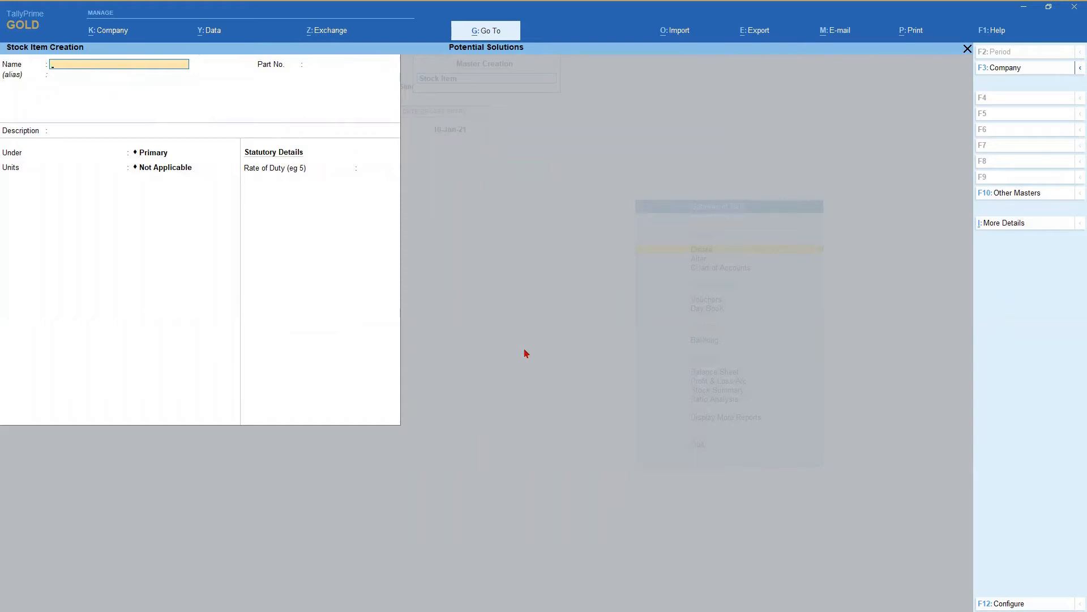
Step: Name the stock item "Item with Part No" and give it part number A9500
type("em with Part No")
key("Return")
key("Return")
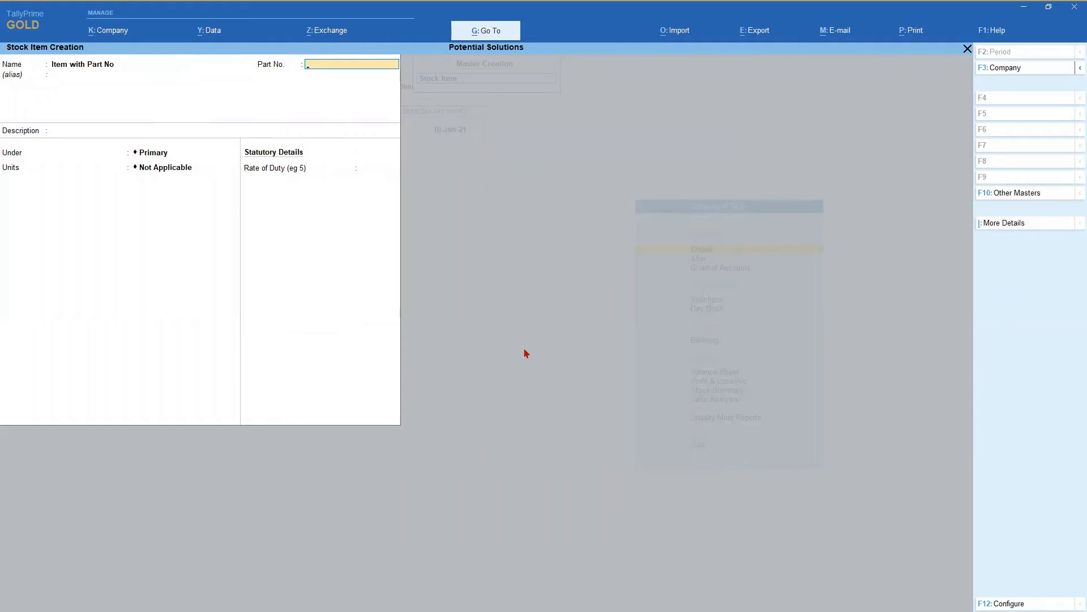
type("A95")
key("Return")
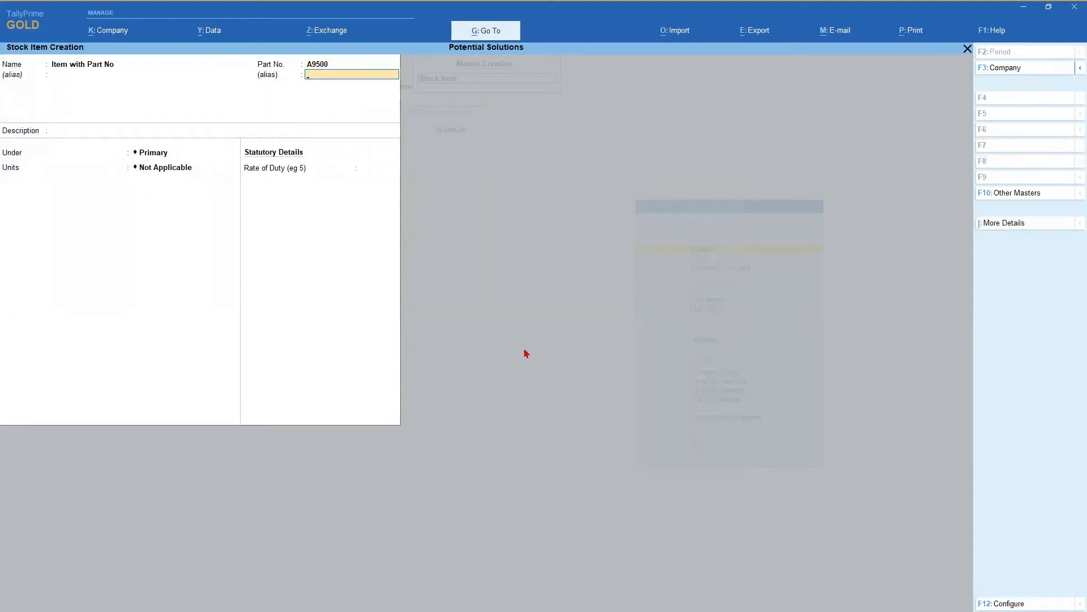
Step: Keep the stock item under Primary, without alias or description, and set its units to Nos
key("Return")
key("Return")
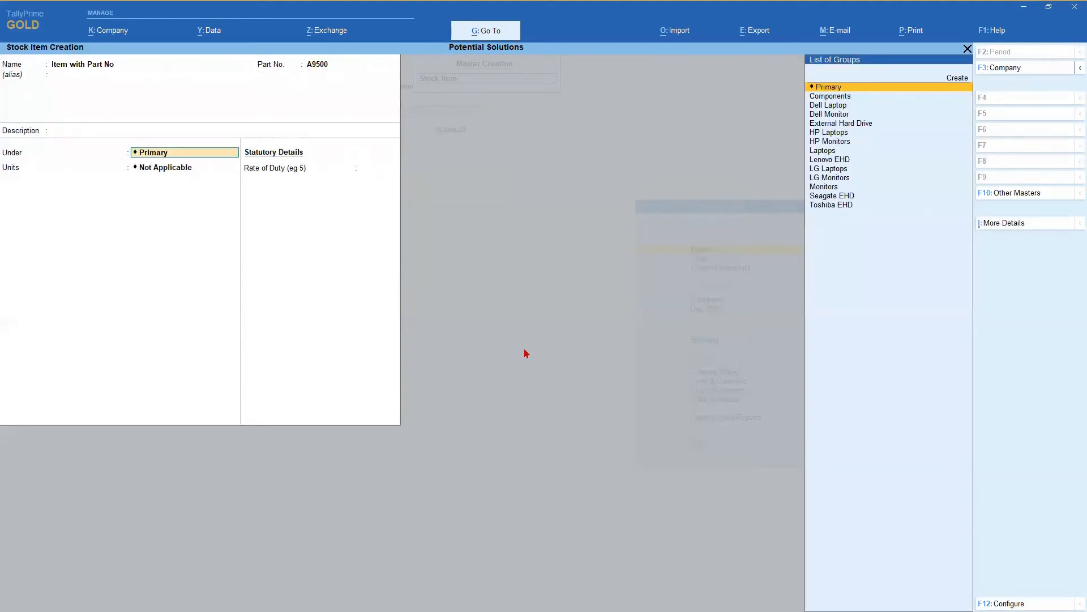
key("Return")
key("Down")
key("Down")
key("Down")
key("Down")
key("Down")
key("Down")
key("Return")
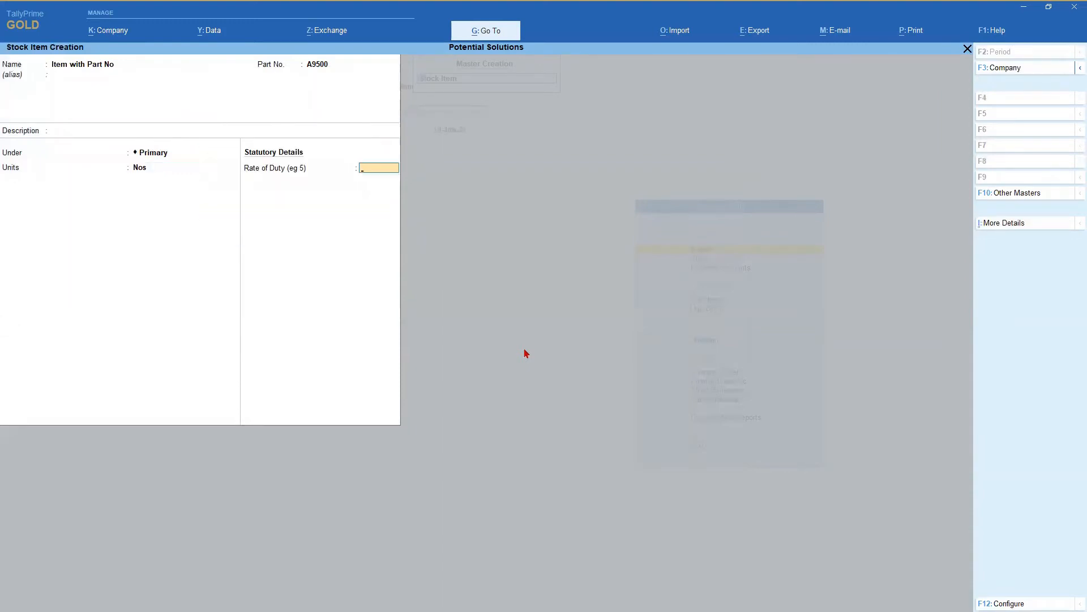
Step: Enter an opening balance of 10 Nos at a rate of 800 and save the stock item
key("Return")
type("10")
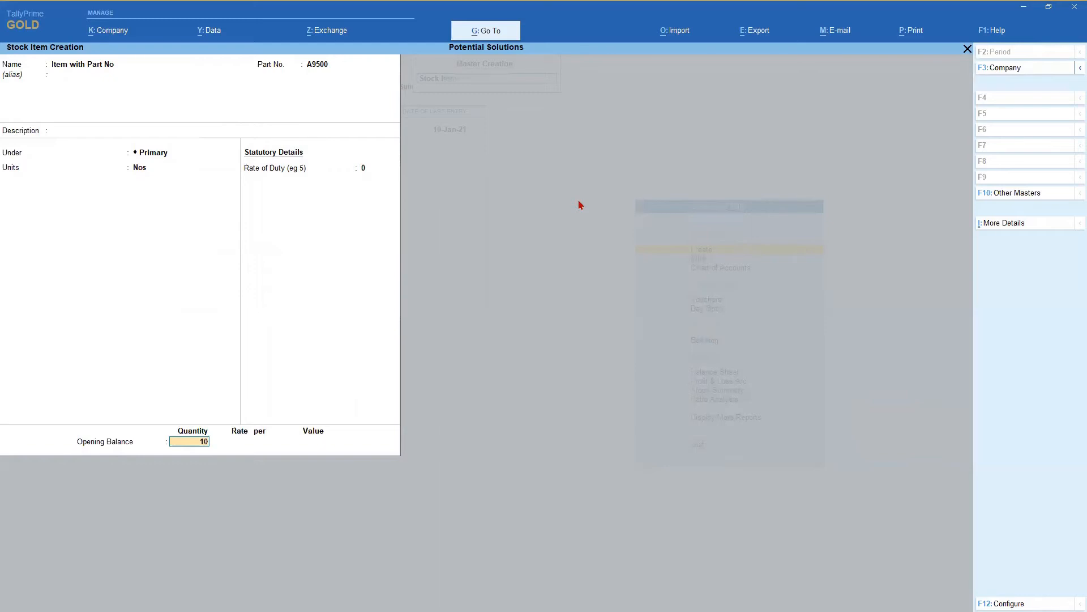
key("Return")
type("800")
key("Return")
key("Return")
key("Return")
key("Return")
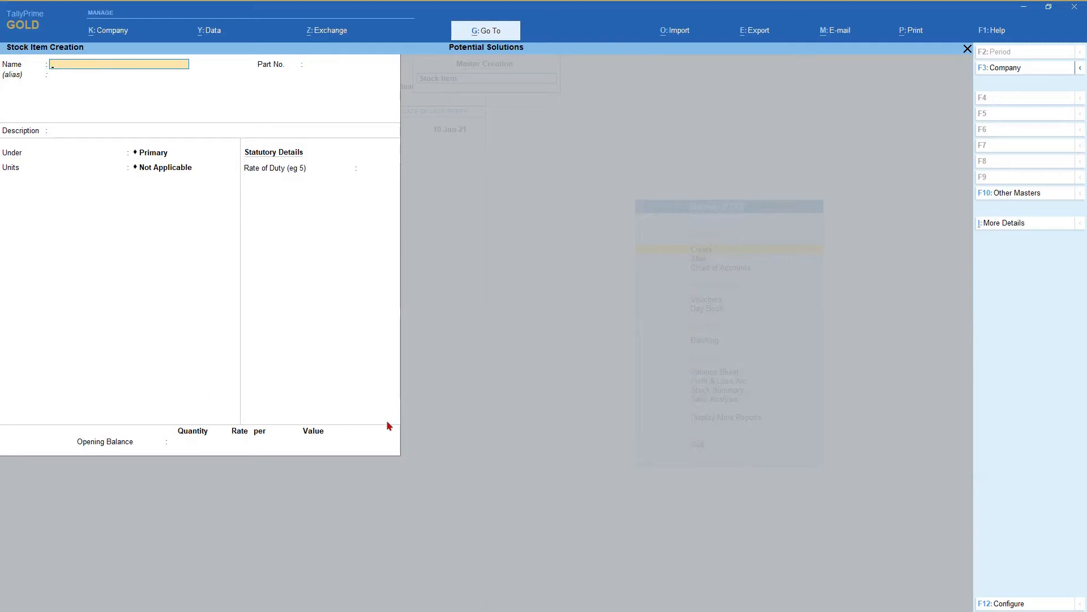
Step: Leave master creation and start a sales voucher for Aadvay Enterprises with the Sales ledger
key("Escape")
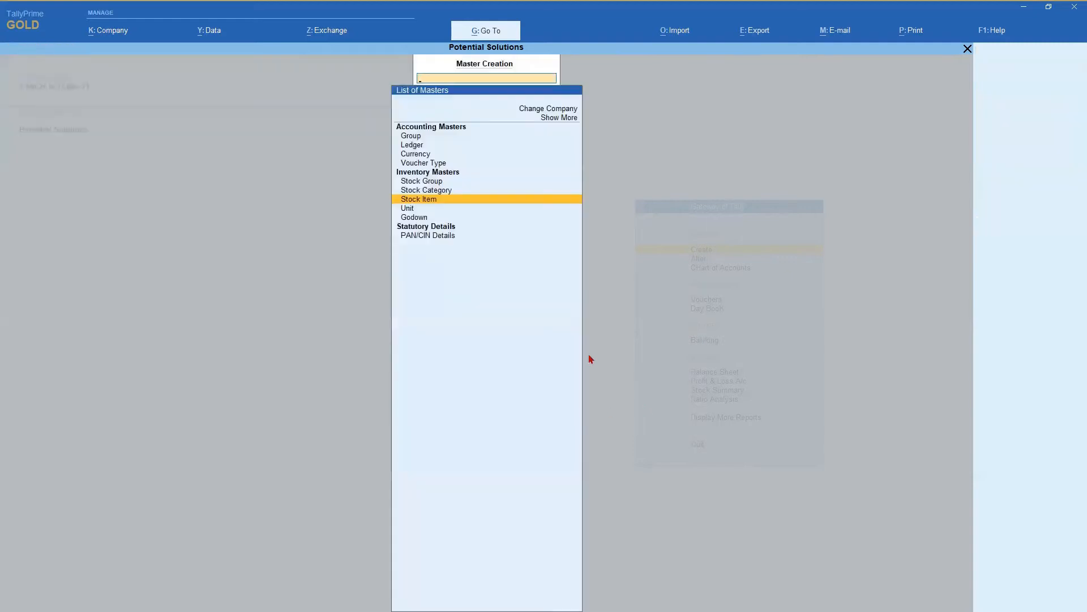
key("Escape")
key("v")
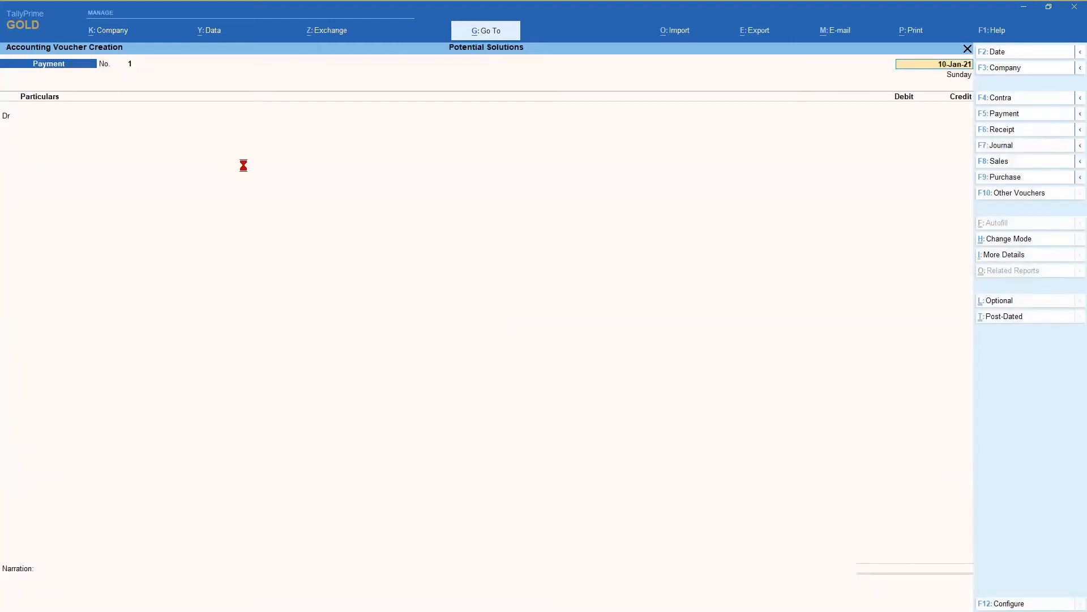
key("F8")
key("Return")
key("Return")
key("Return")
key("Down")
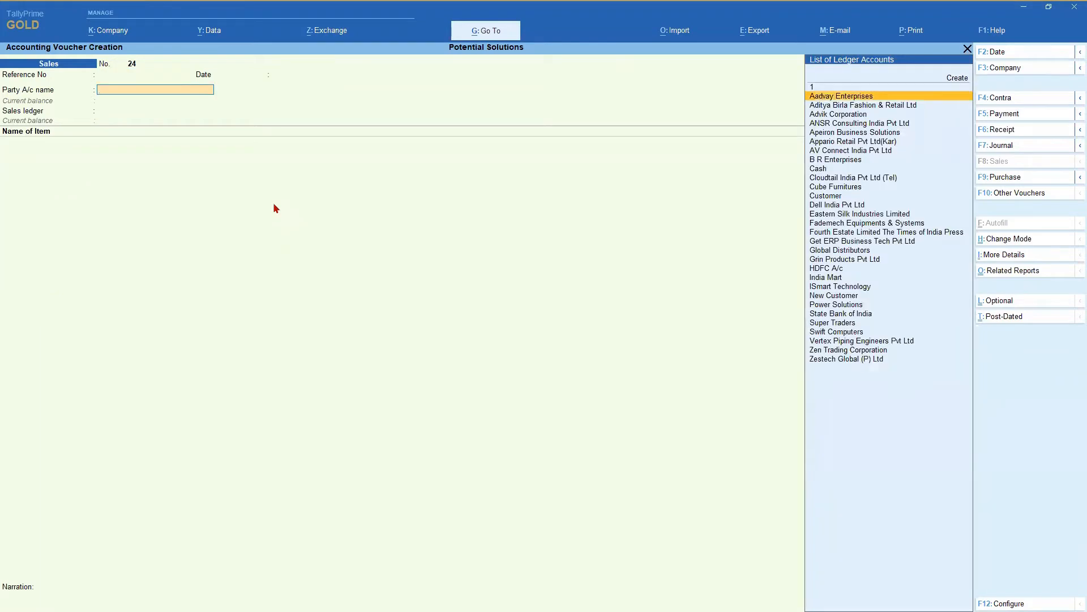
key("Return")
key("Return")
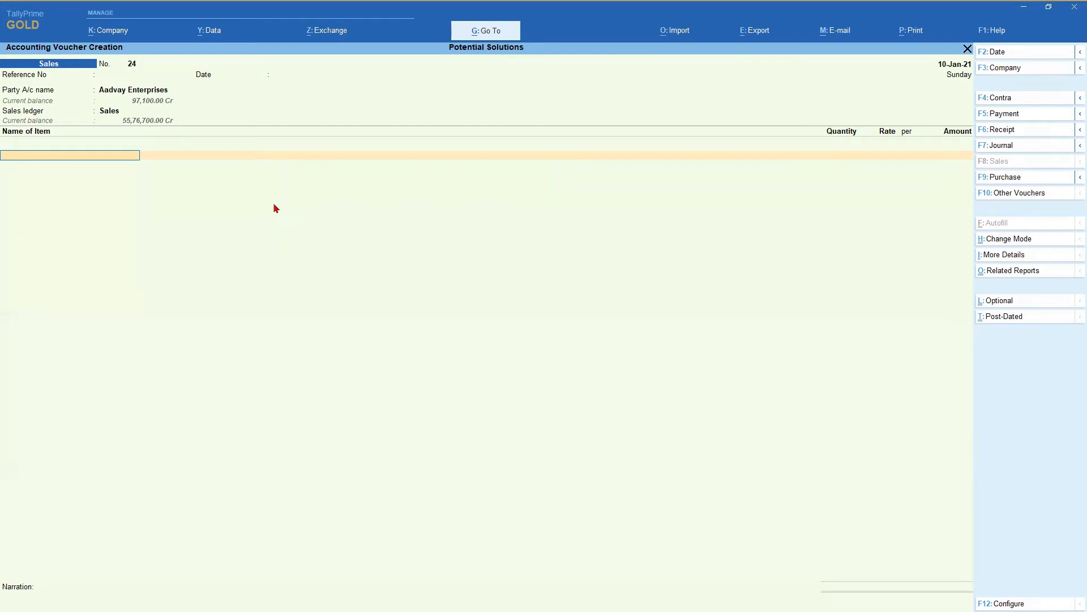
Step: Find the stock item by its part number with "A95" and add it to the sales voucher
type("A95")
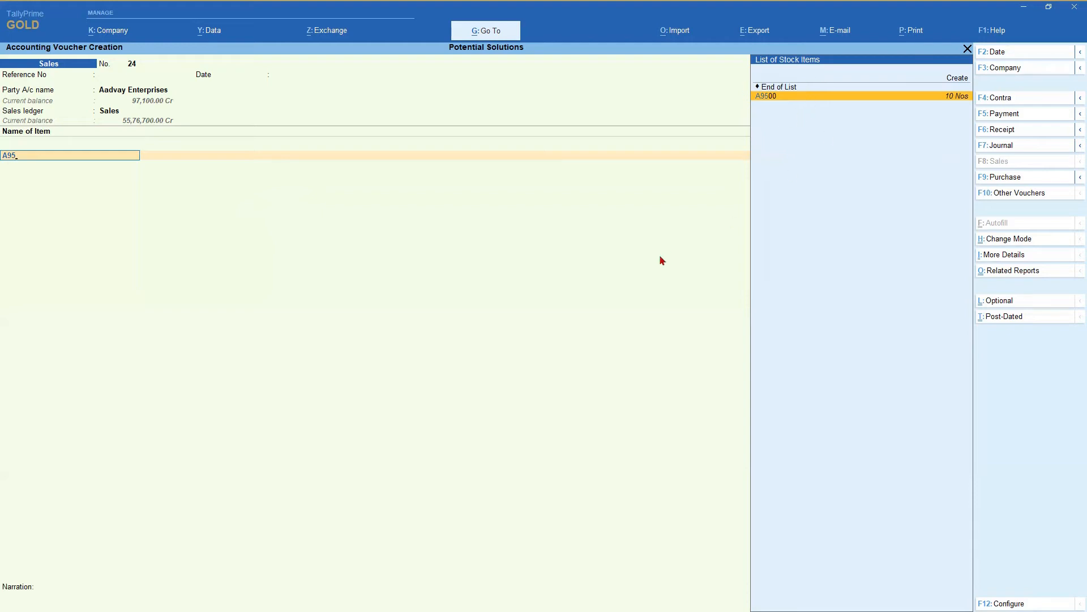
key("Return")
key("Return")
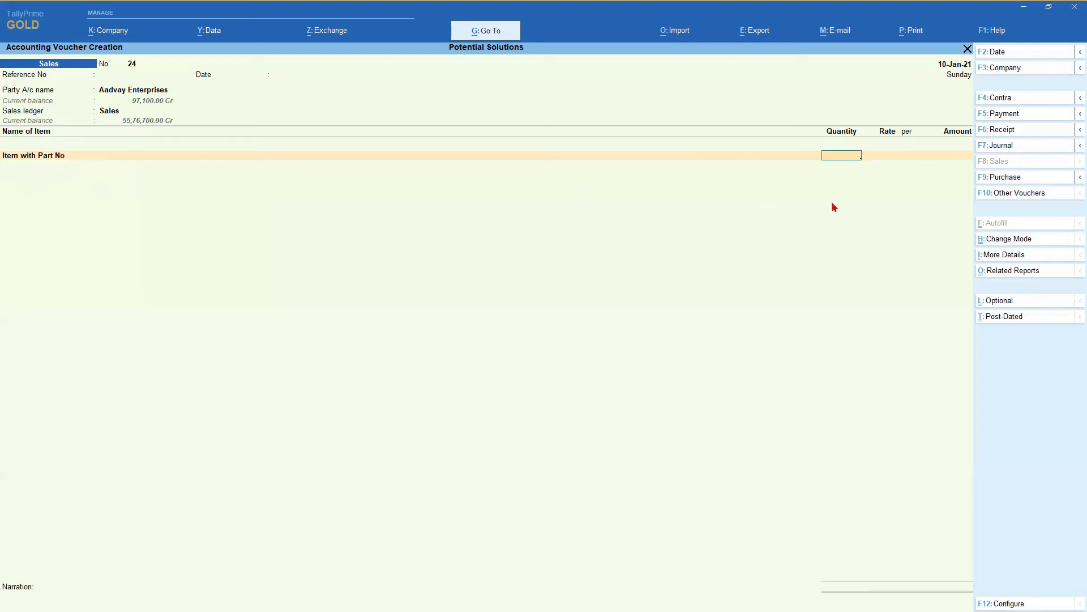
Step: Enter a quantity of 2 Nos at a rate of 1,000 for the item and accept the voucher
type("2")
key("Return")
type("000")
key("Return")
key("Return")
key("Return")
key("Return")
key("Return")
key("Return")
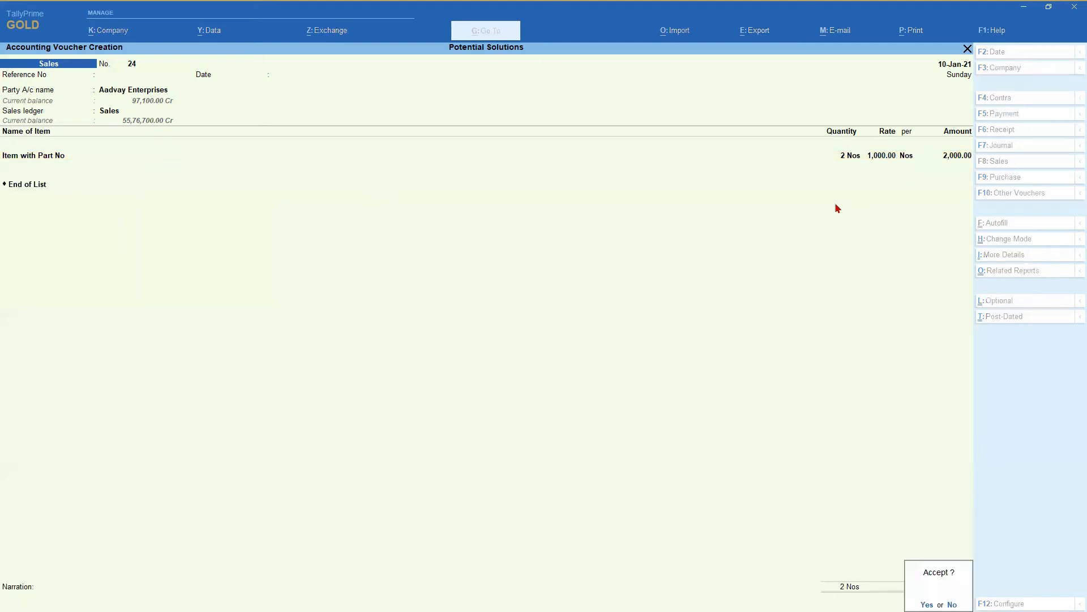
key("Return")
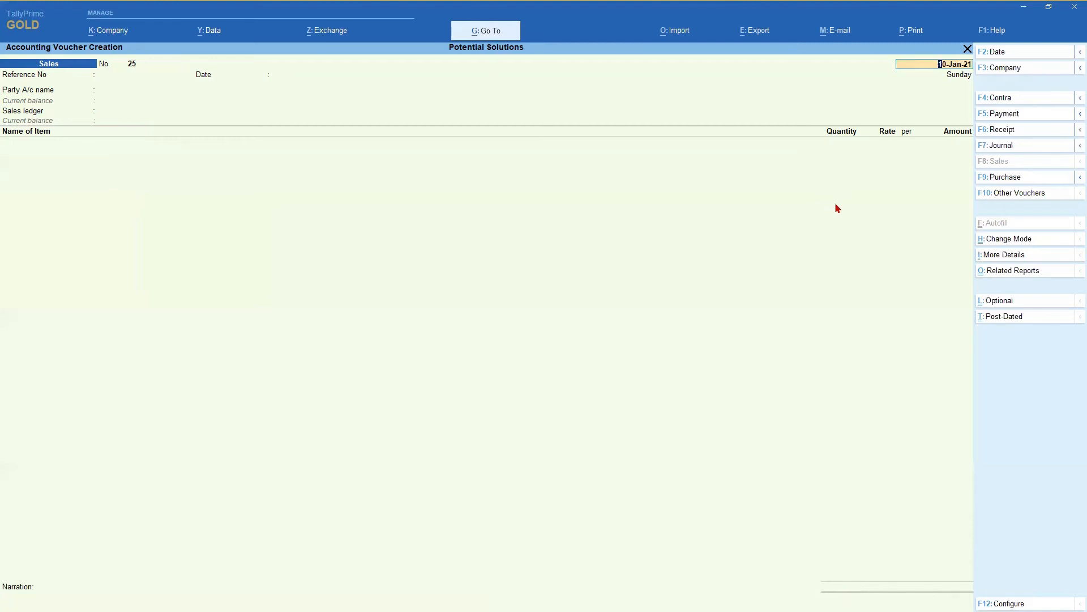
Step: Reopen the saved sales voucher, enable Show Part No. in its print configuration and preview the invoice
key("Page_Up")
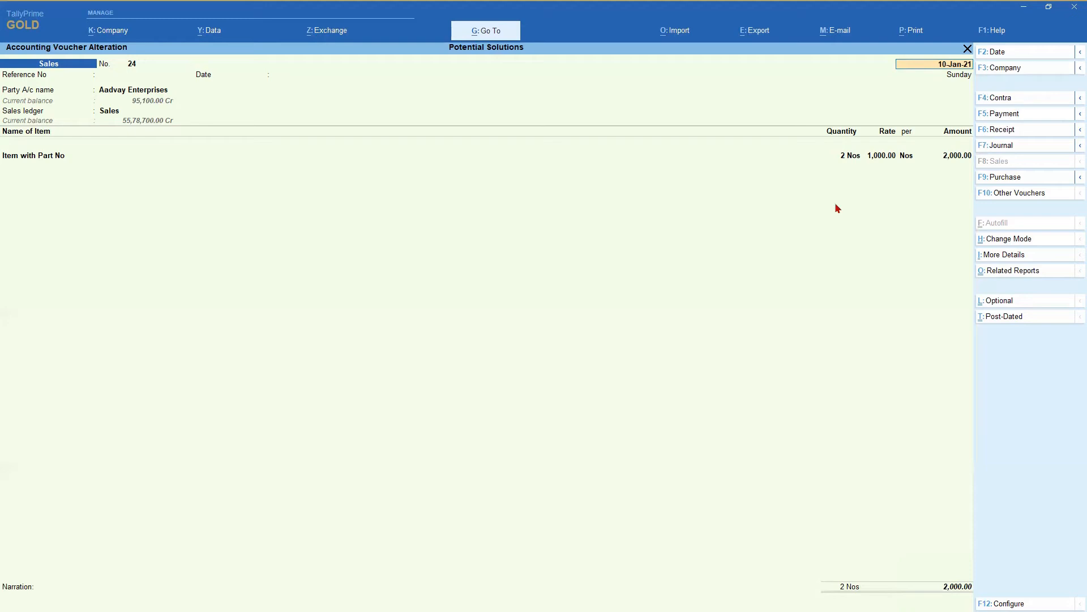
key("ctrl")
key("alt+p")
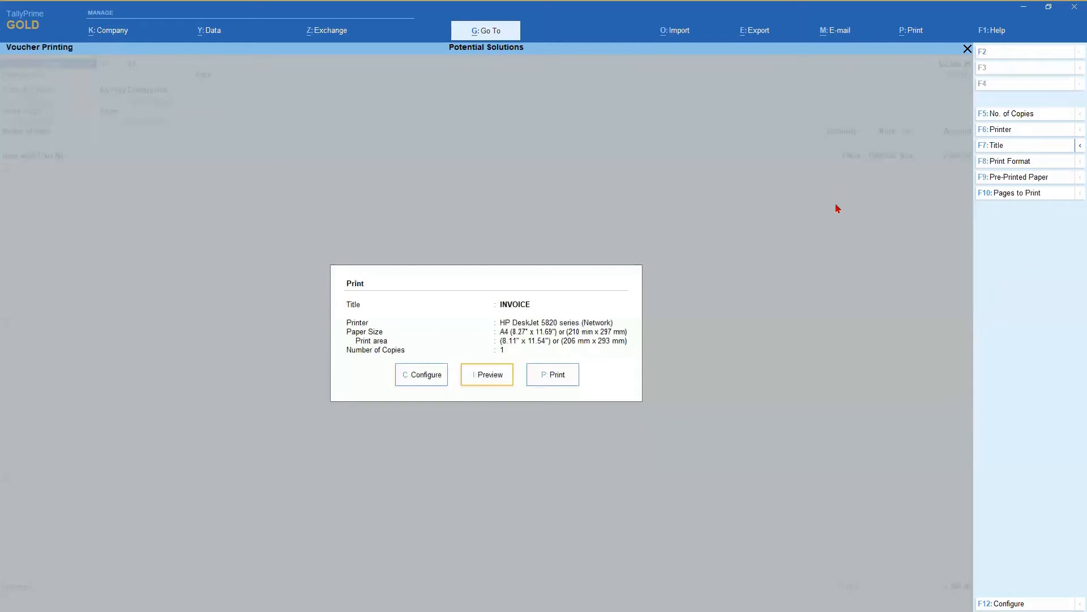
key("Left")
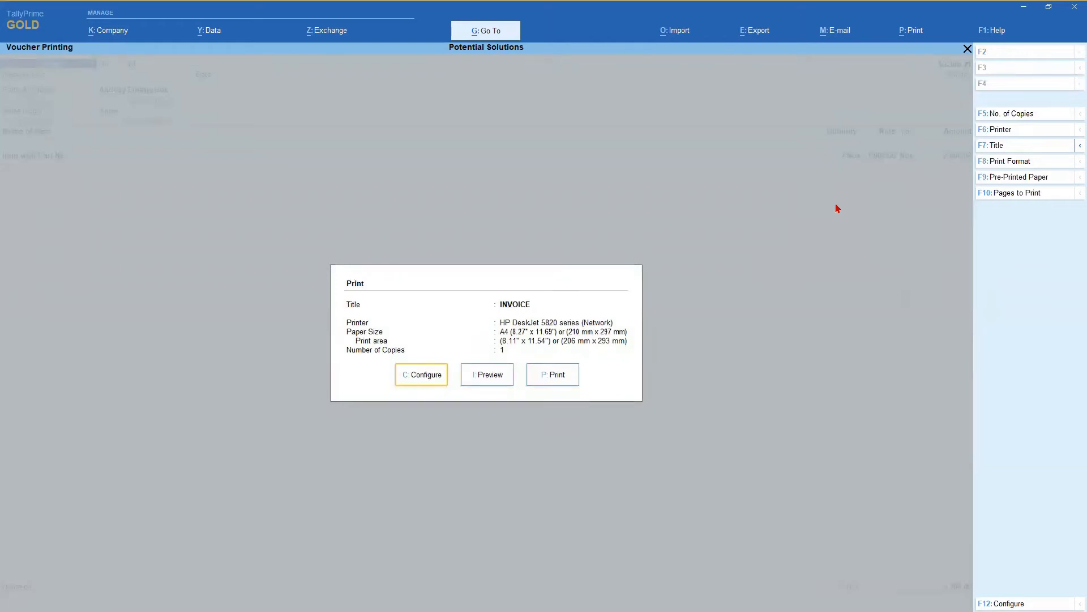
key("Return")
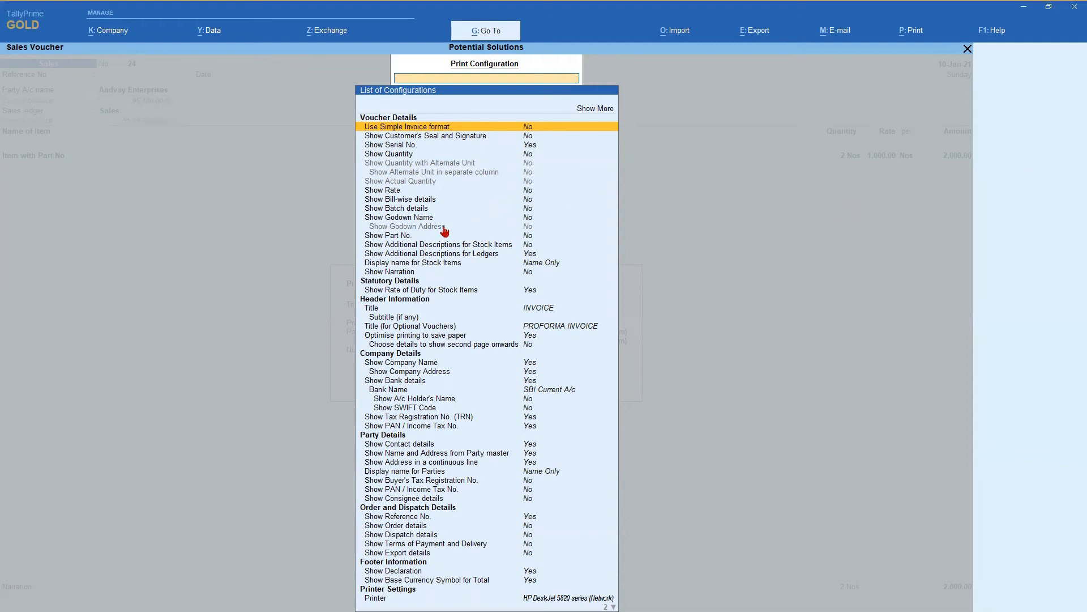
left_click(406, 237)
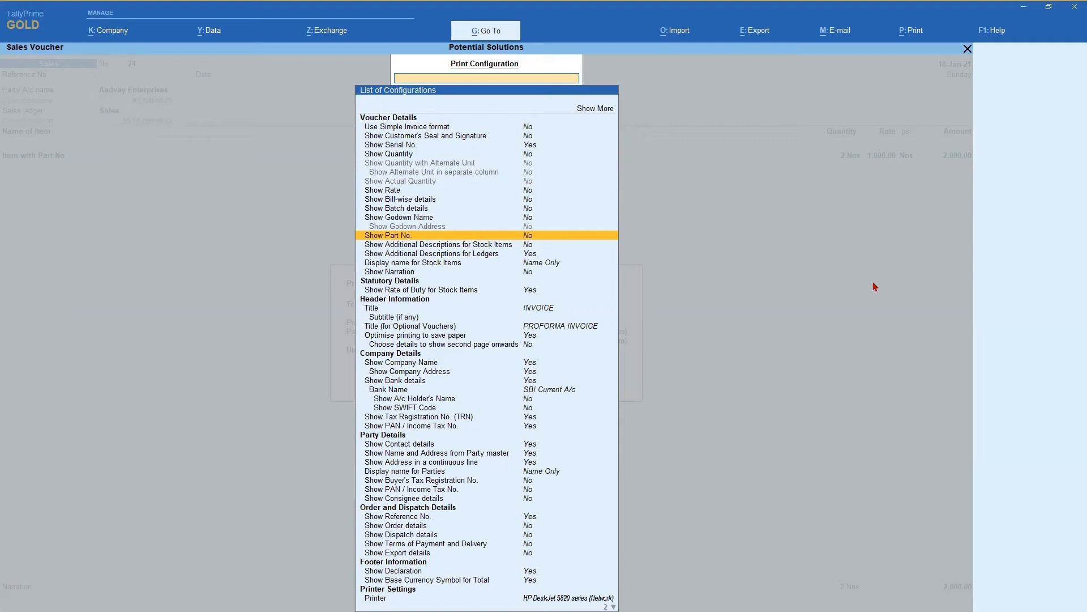
key("Return")
key("Escape")
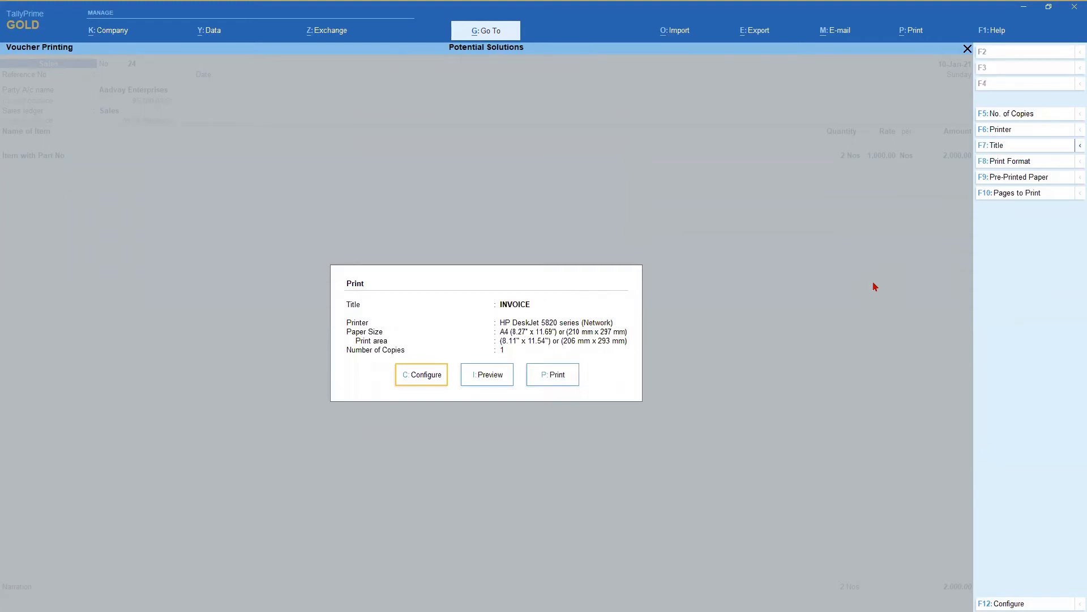
key("i")
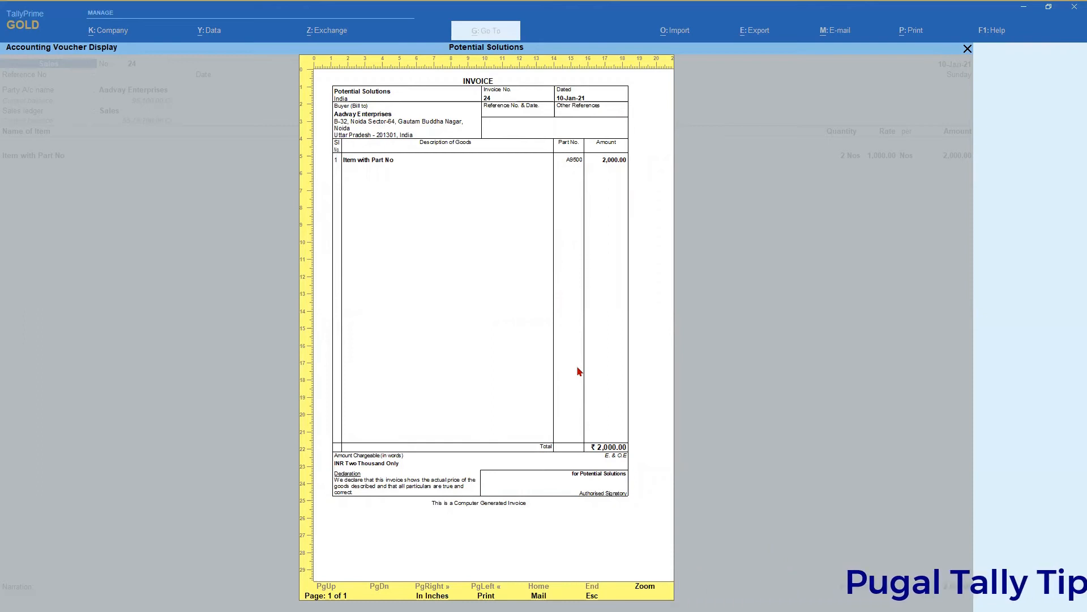
key("Escape")
Step: Set Show Quantity and Show Rate to Yes in the invoice's print configuration
key("c")
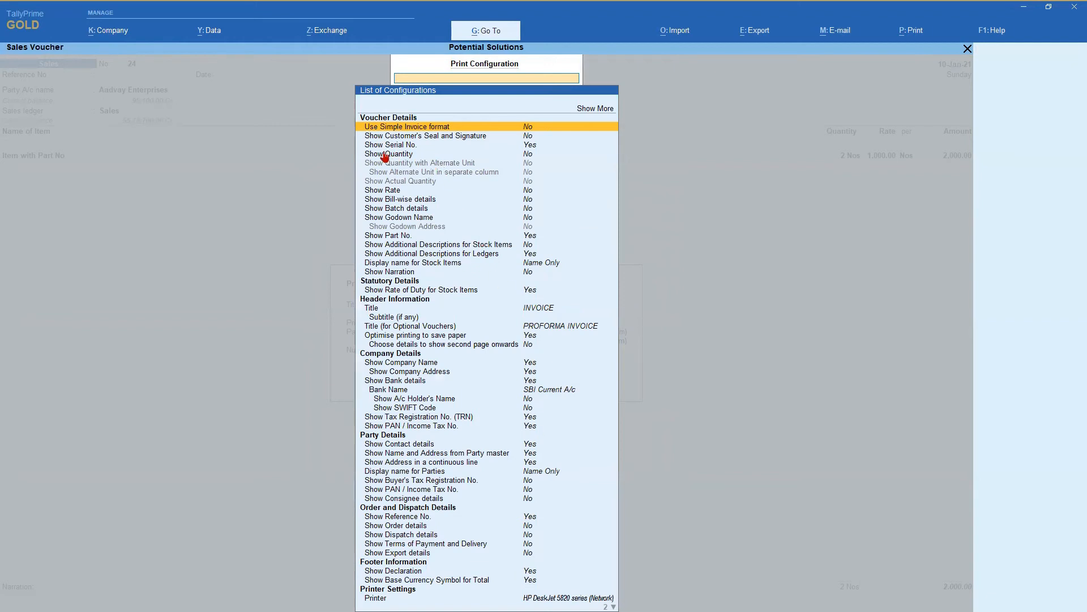
left_click(527, 154)
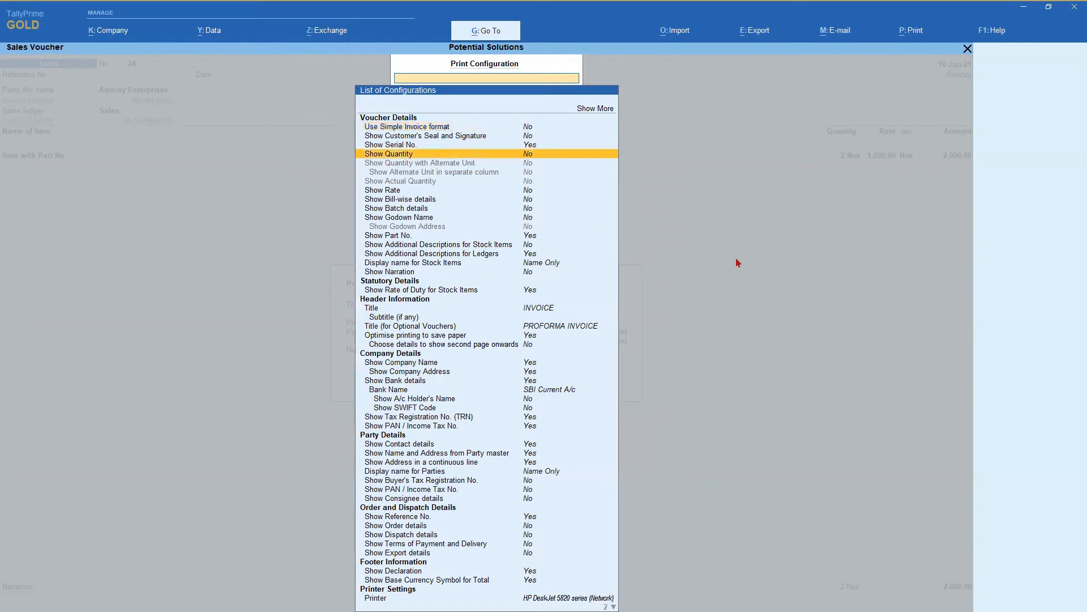
key("Return")
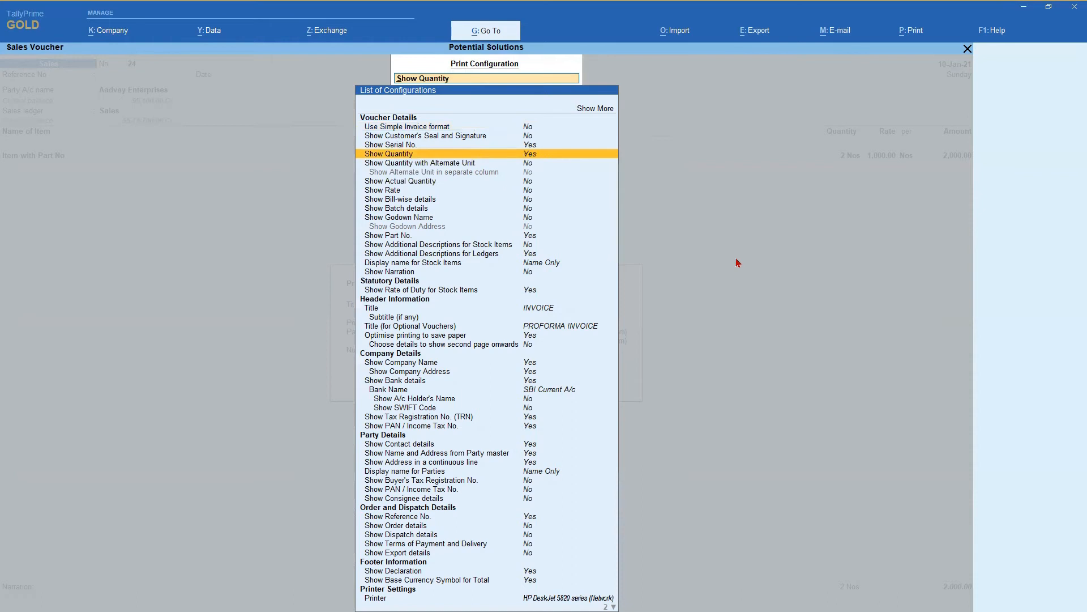
key("Down")
key("Down")
key("Down")
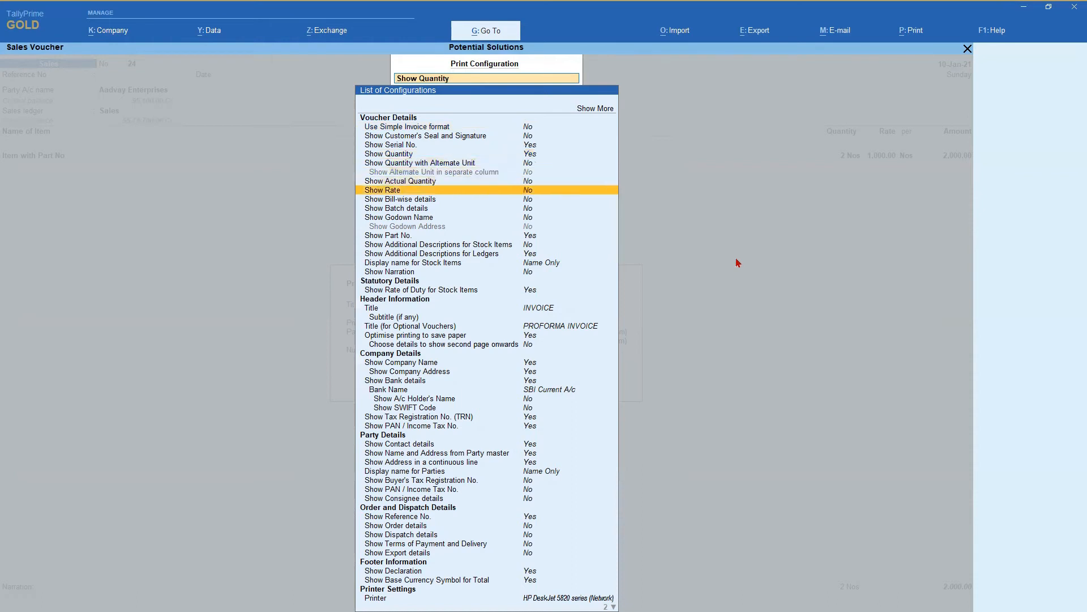
key("Return")
key("Down")
key("Down")
key("Down")
key("Down")
key("Down")
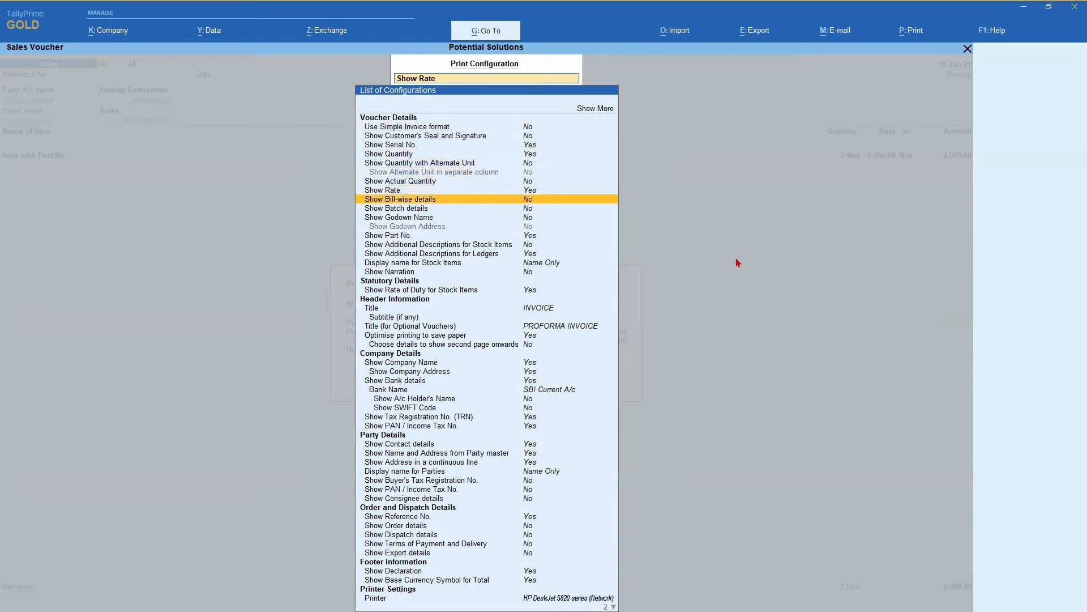
key("Down")
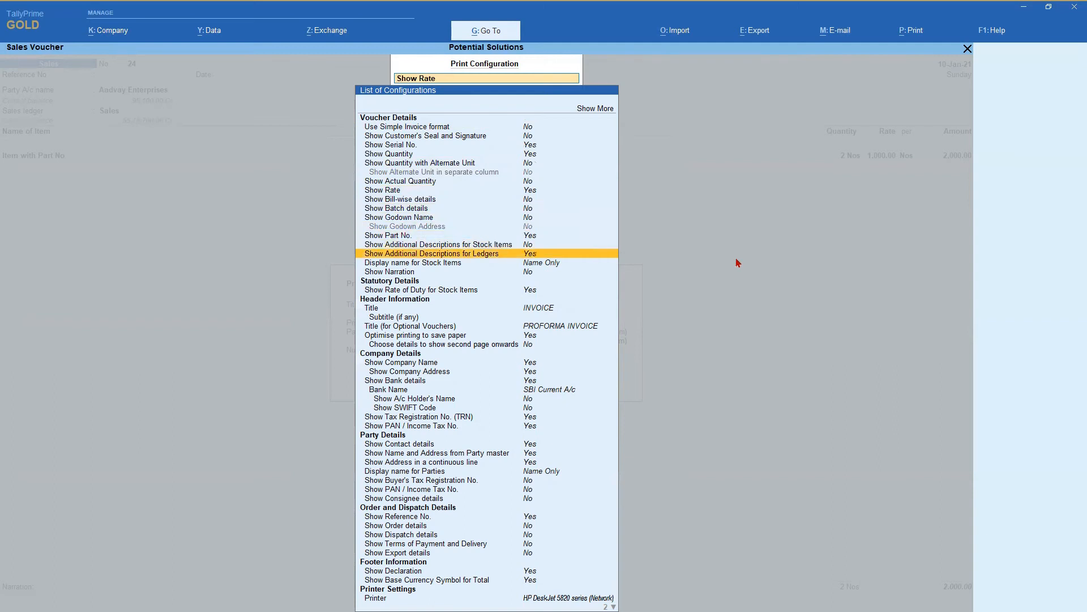
key("Escape")
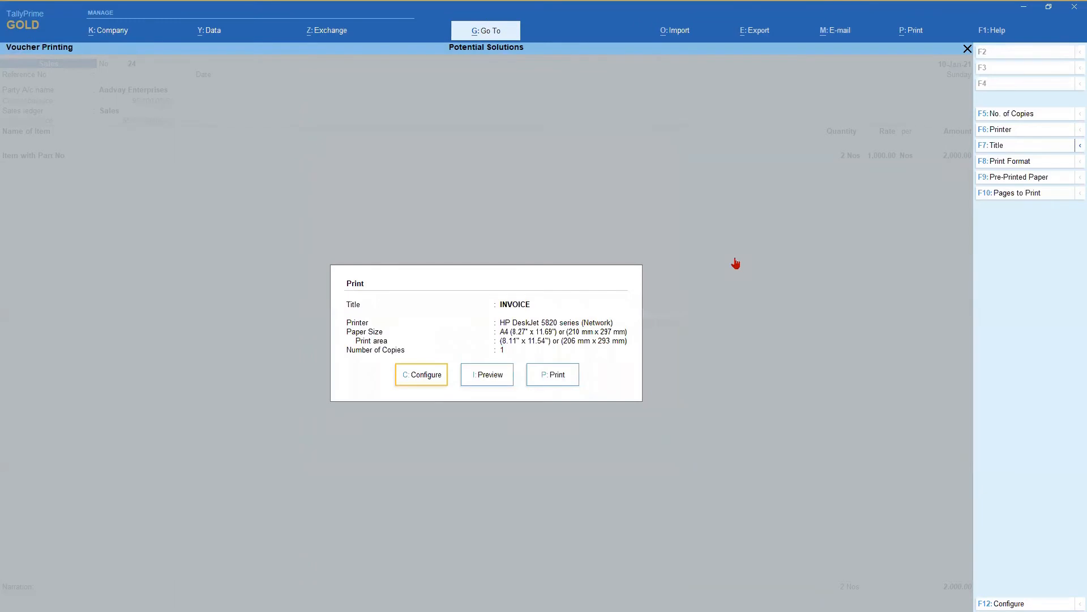
Step: Preview the invoice enlarged to check its part number, quantity and rate columns, and close the preview
key("Right")
key("Return")
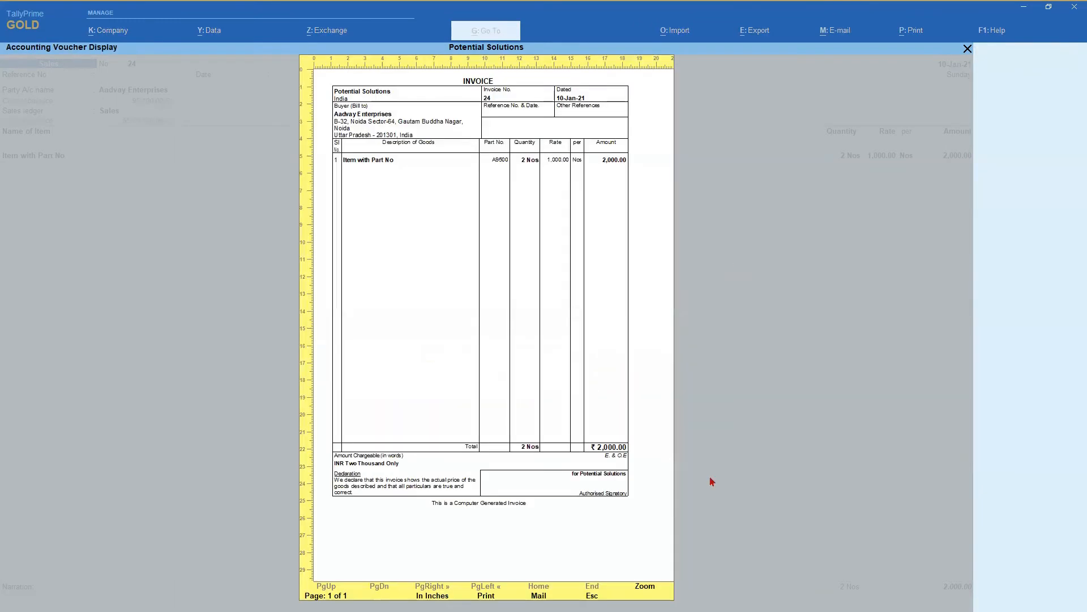
left_click(645, 586)
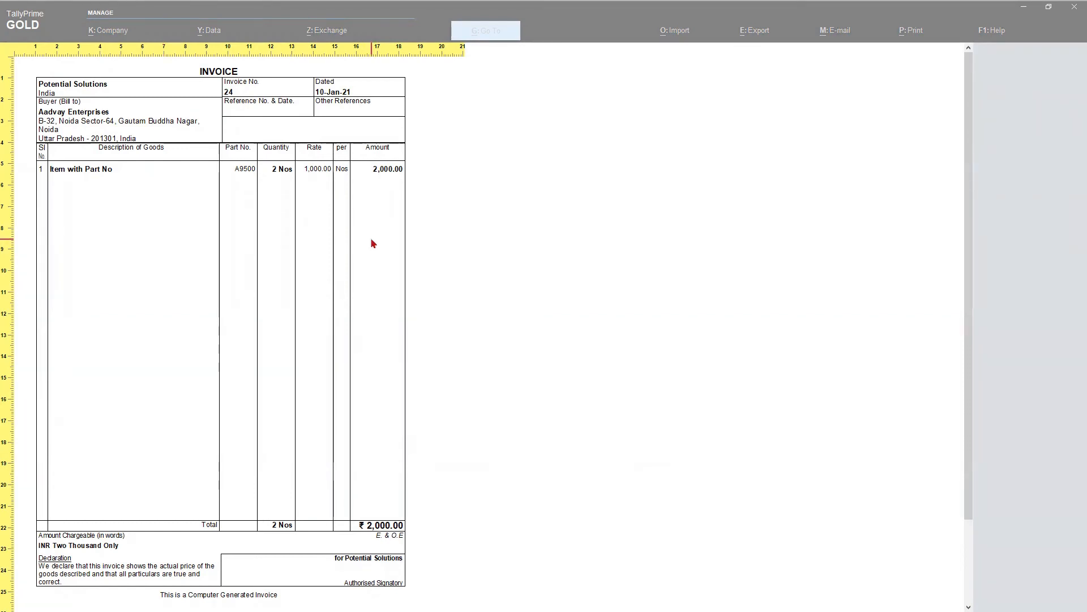
key("alt+z")
key("Escape")
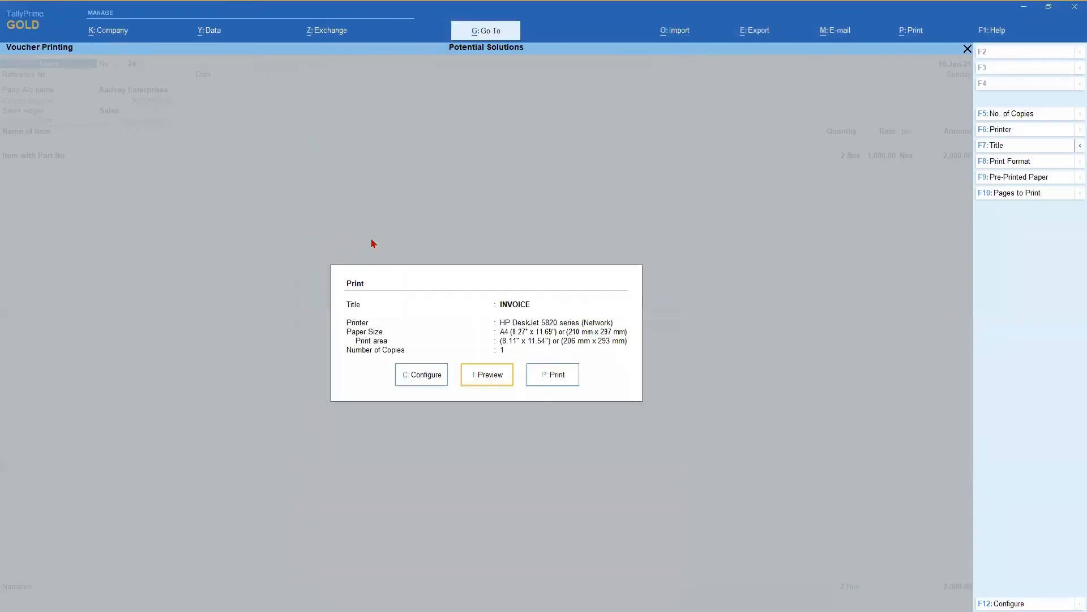
Step: Reopen the invoice's print configuration and set Show Part No. to No
key("c")
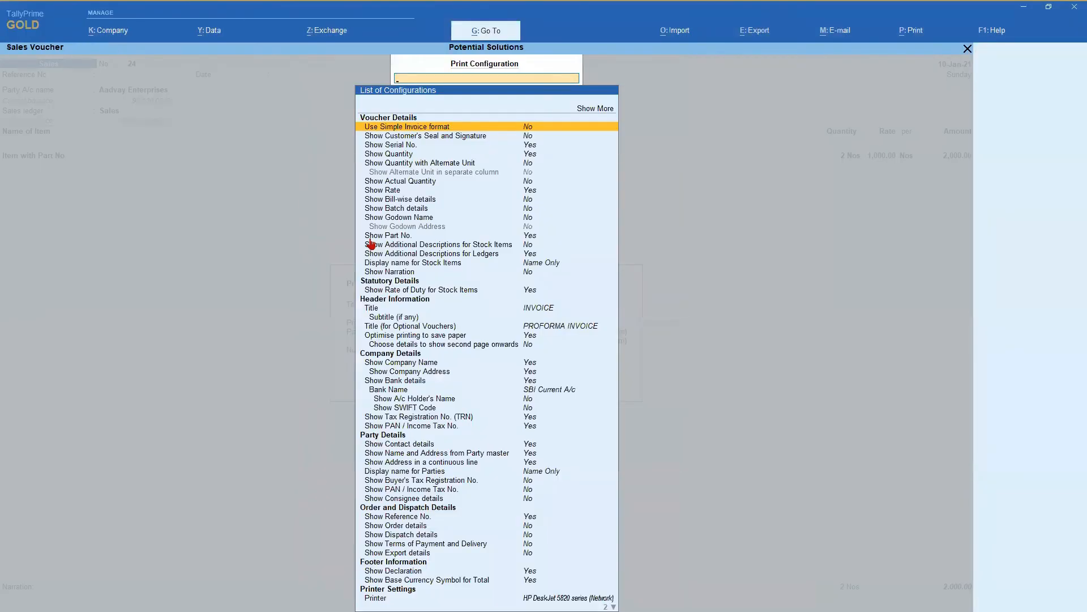
key("Down")
key("Down")
key("Down")
key("Down")
key("Down")
key("Down")
key("Down")
key("Down")
key("Down")
key("Down")
key("Down")
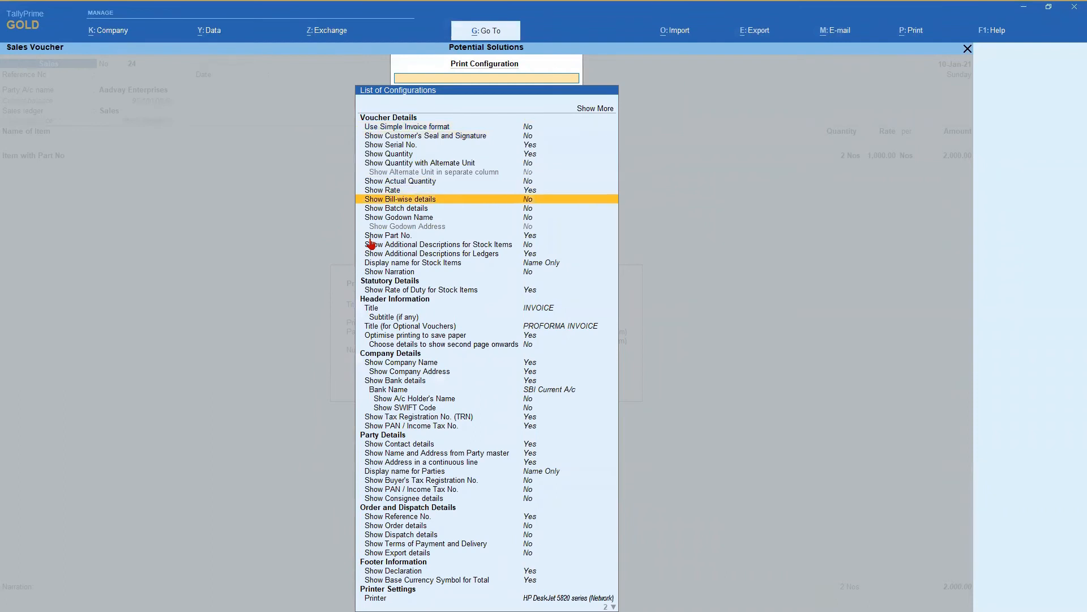
key("Down")
key("Return")
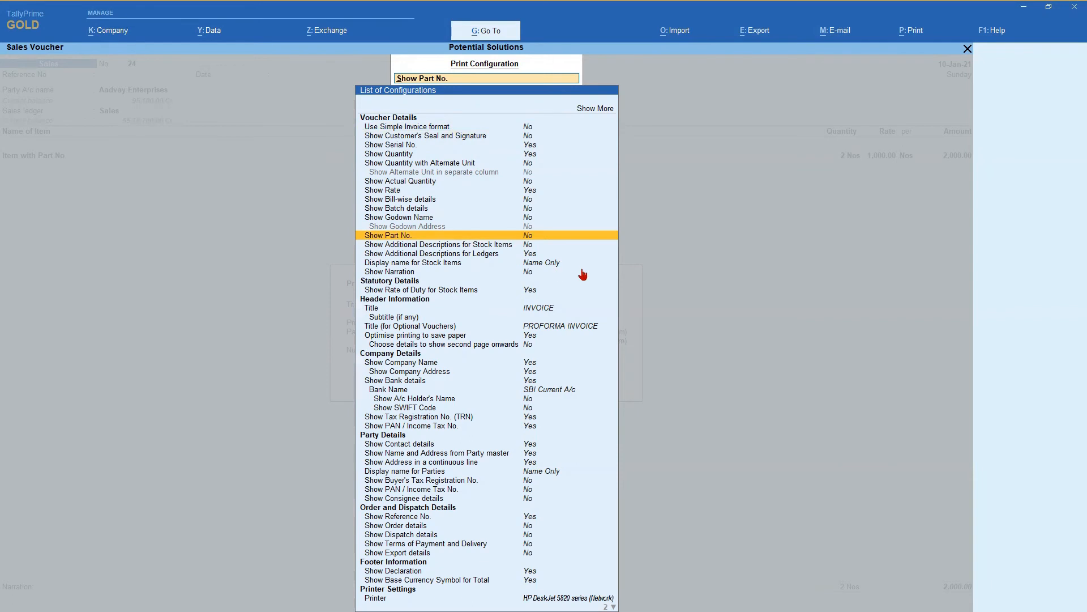
Step: Open the Display name for Stock Items setting and look through its display name types
key("Down")
key("Down")
key("Down")
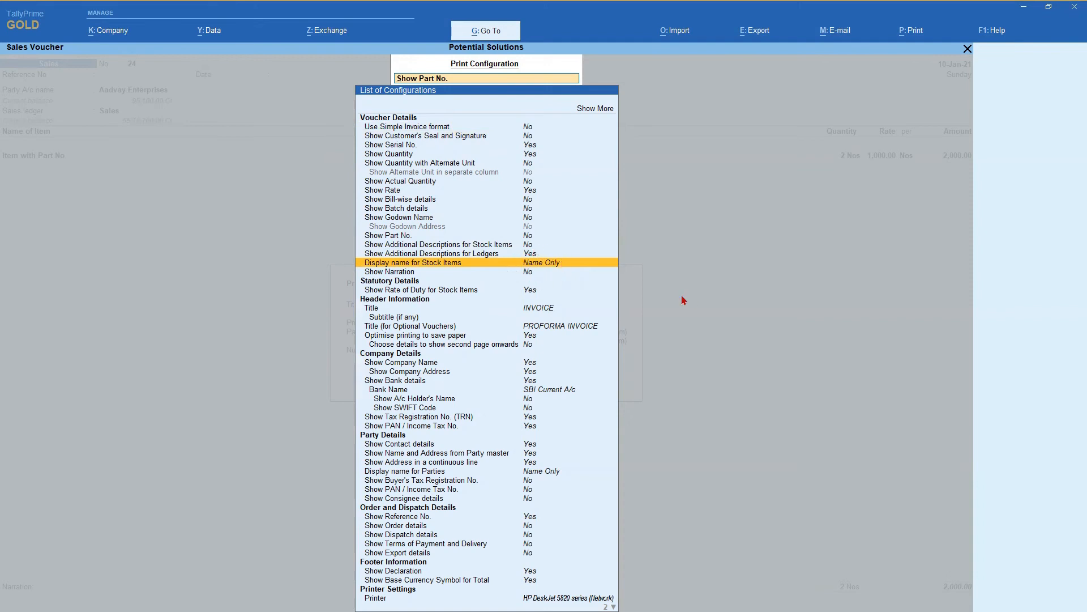
key("Return")
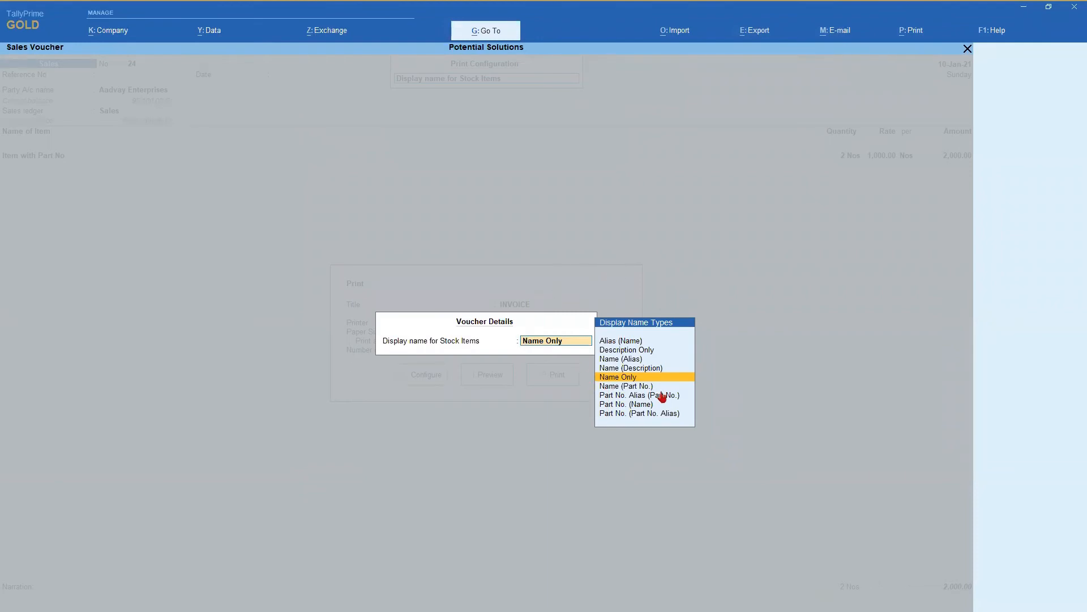
key("Down")
key("Down")
key("Down")
key("Down")
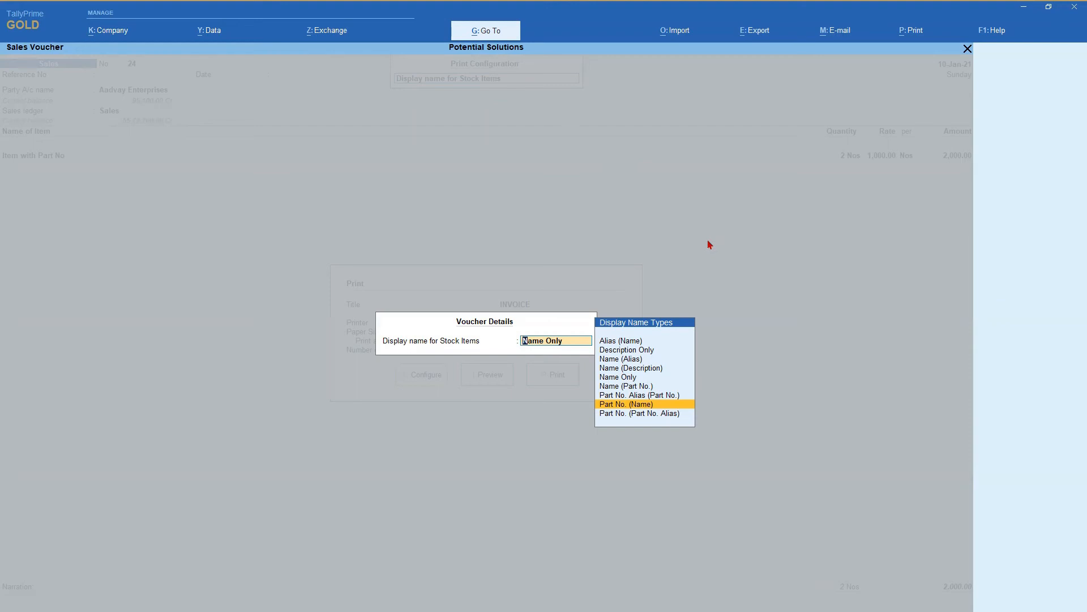
Step: Without leaving the print configuration, open the stock item "Item with Part No" for alteration
key("alt+g")
key("Up")
key("Up")
key("Up")
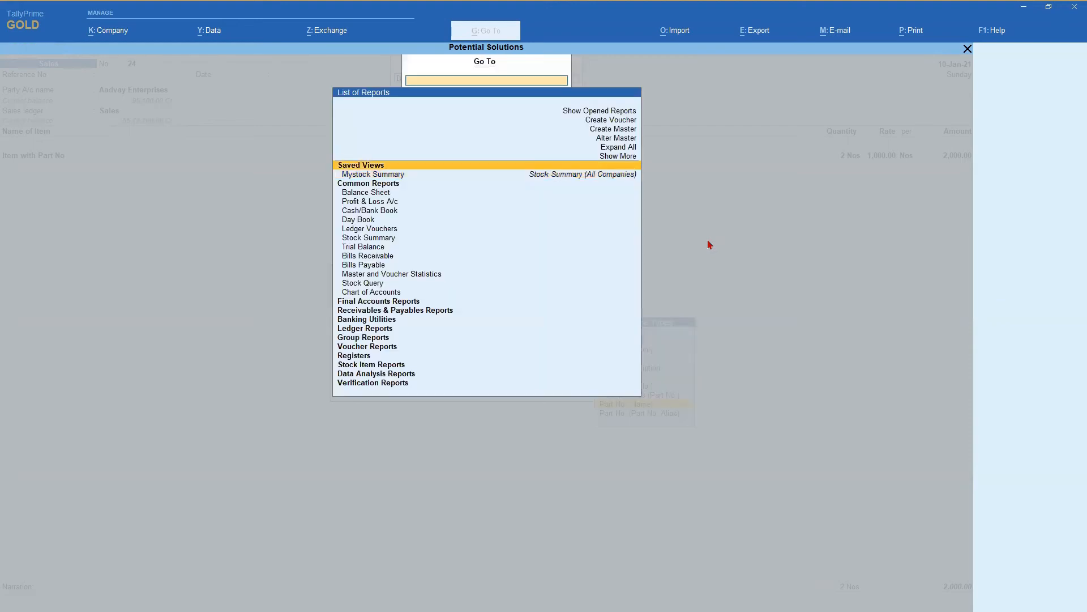
key("Return")
key("Down")
key("Down")
key("Down")
key("Down")
key("Down")
key("Down")
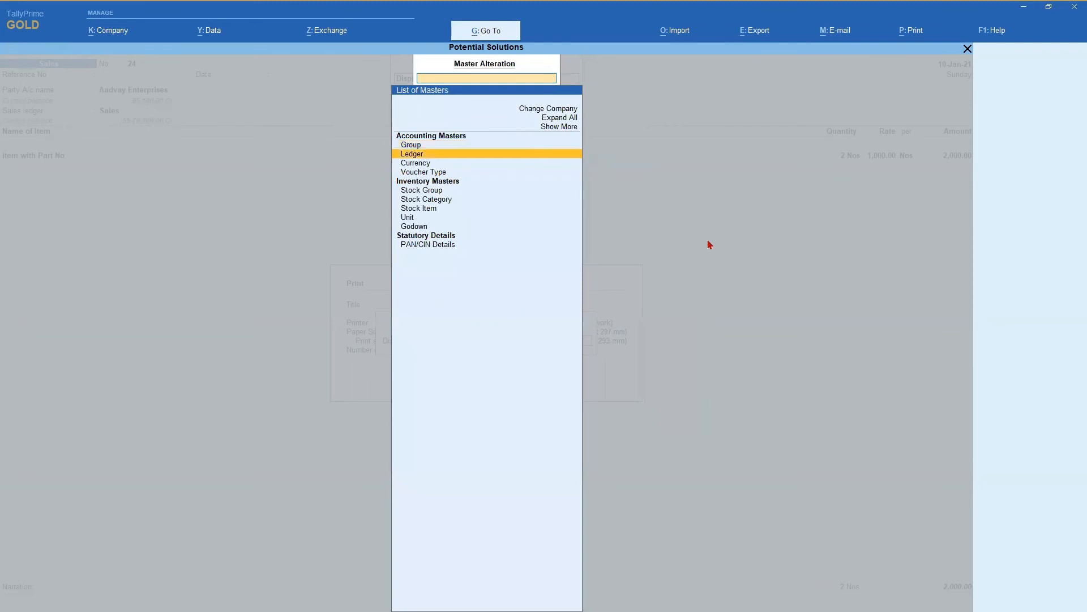
key("Return")
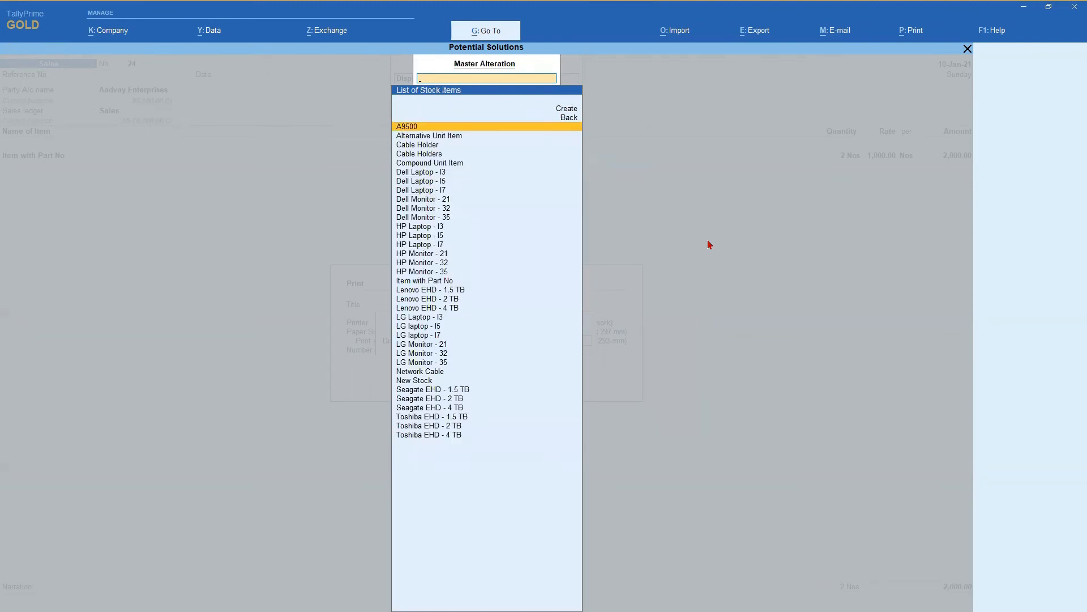
type("Ite")
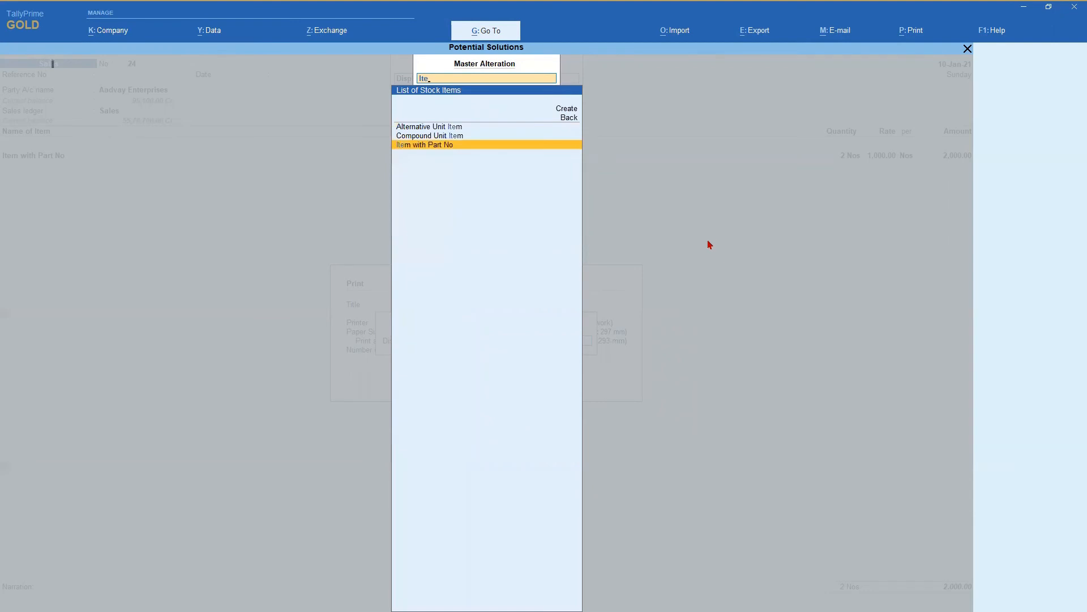
key("Return")
Step: Examine the item's name, part number and alias fields, and return to the stock item display name setting
key("Return")
key("Return")
key("Return")
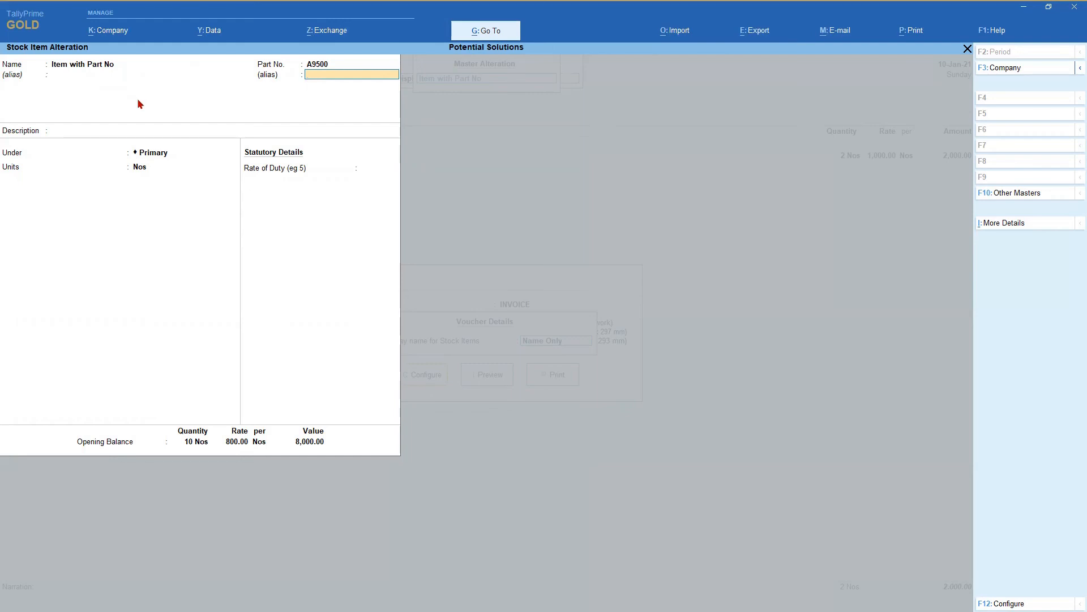
key("shift+Tab")
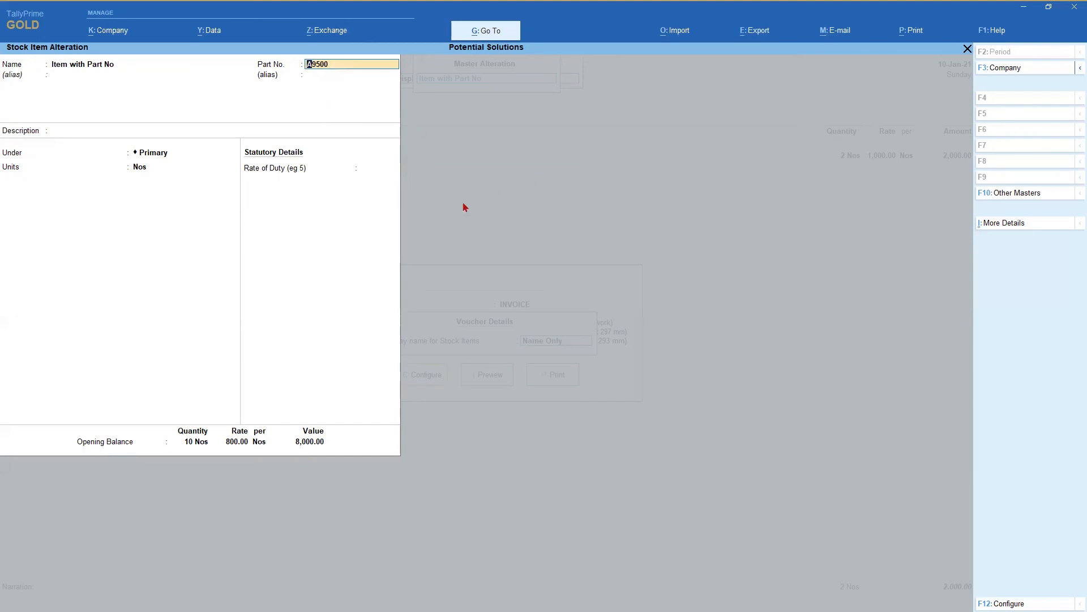
key("ctrl")
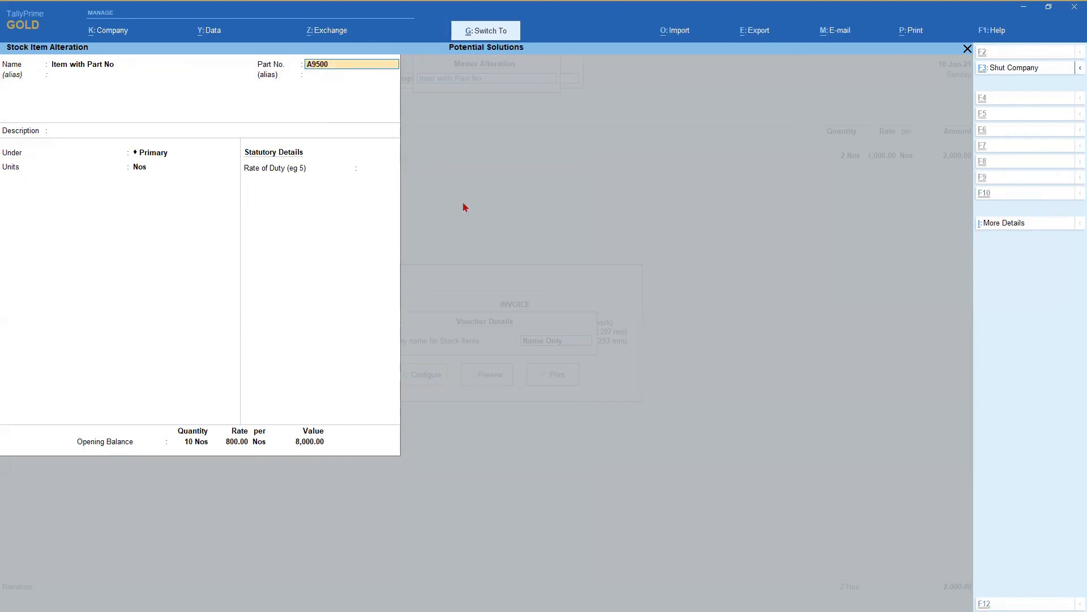
key("ctrl+a")
key("Escape")
key("Escape")
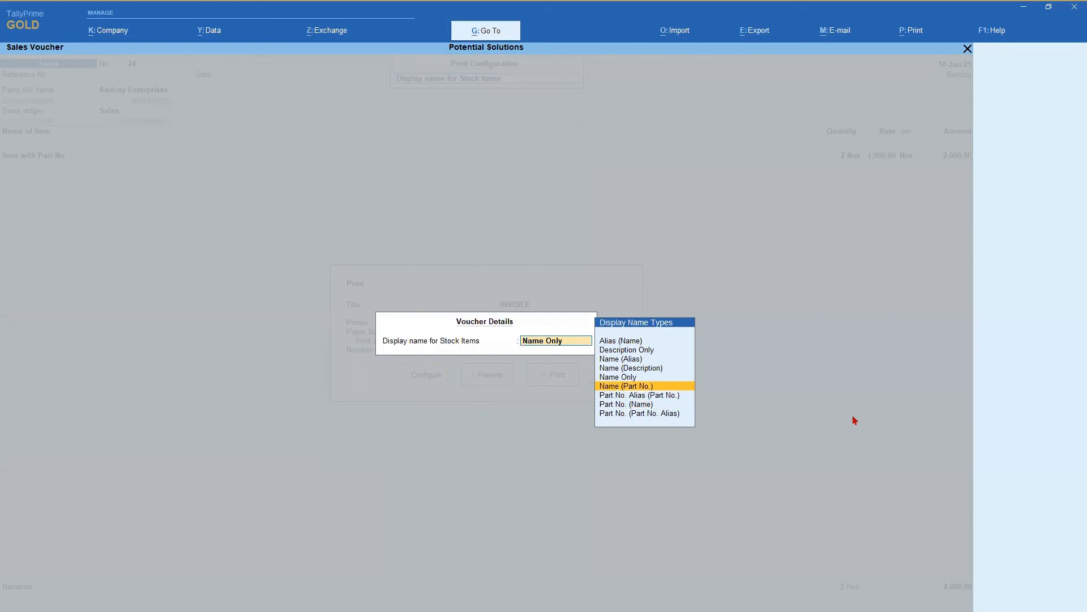
Step: Set Display name for Stock Items to Name (Part No.) and leave the print configuration
key("Down")
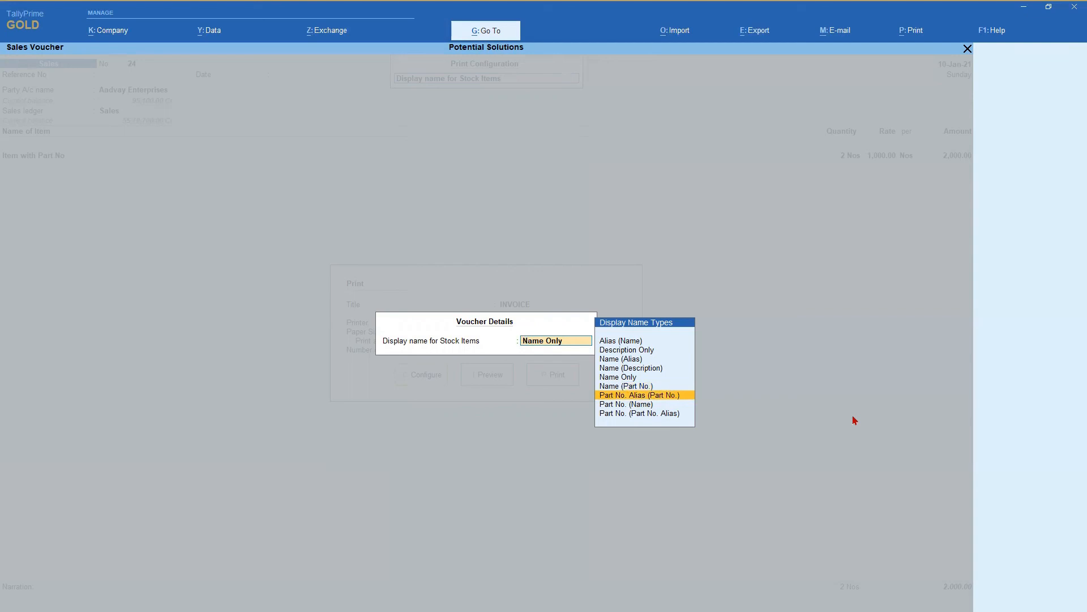
key("Down")
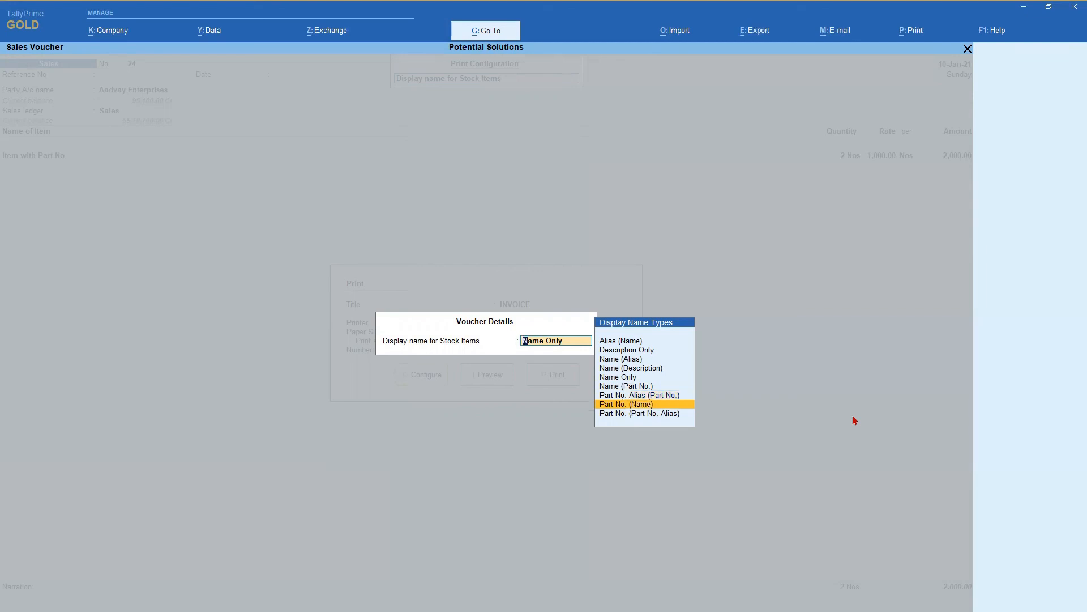
key("Down")
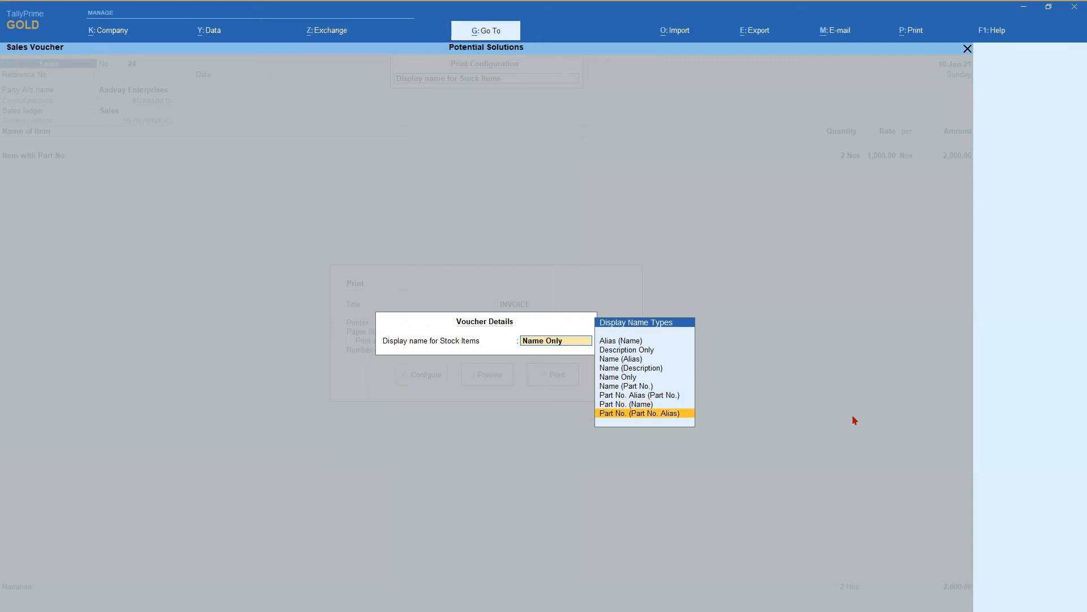
key("Up")
key("Up")
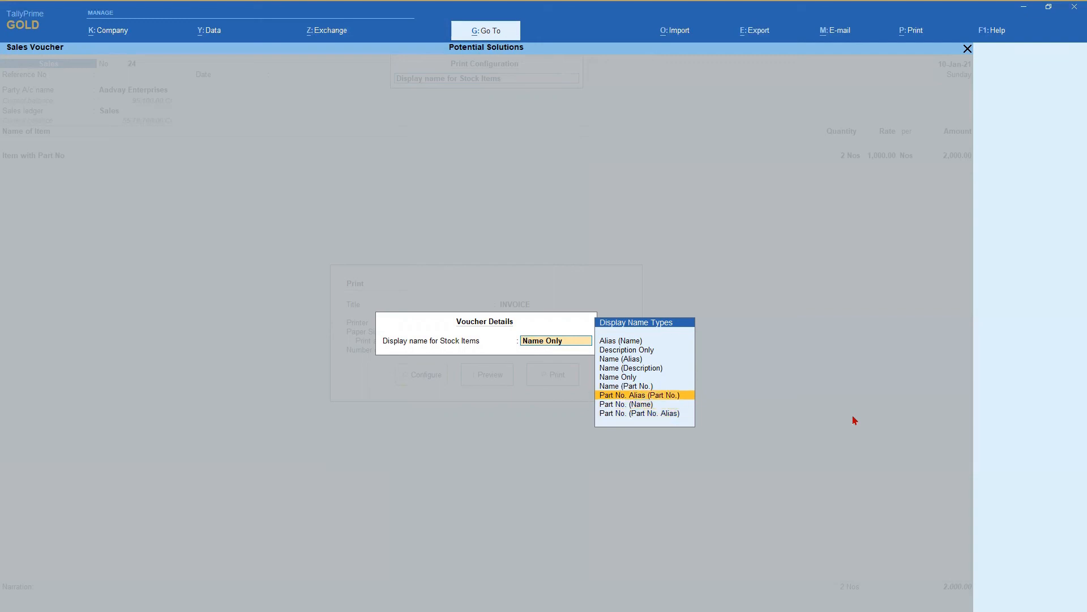
key("Up")
key("Return")
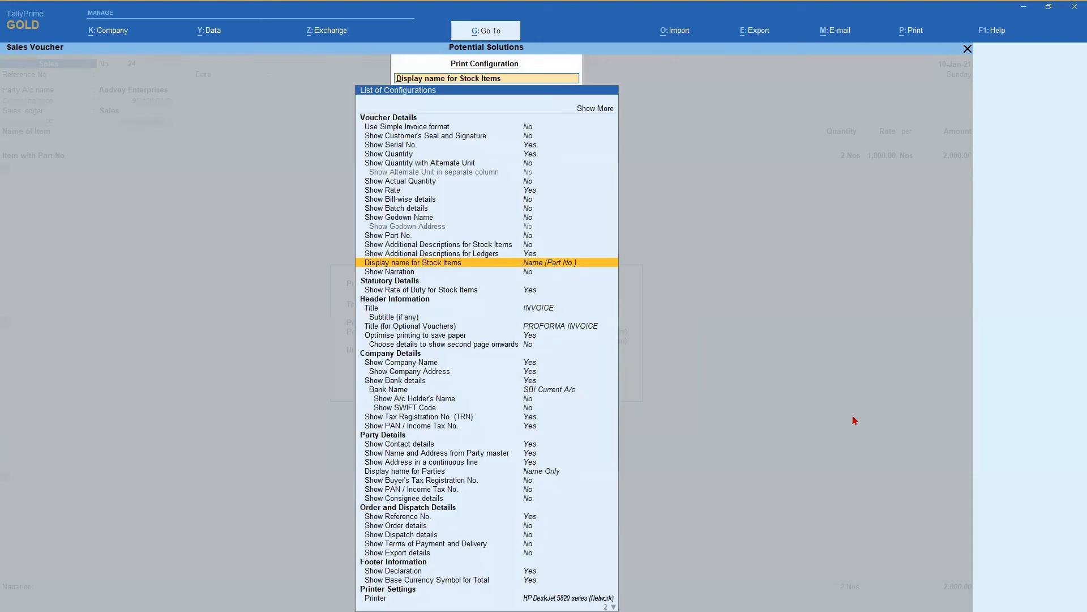
key("Escape")
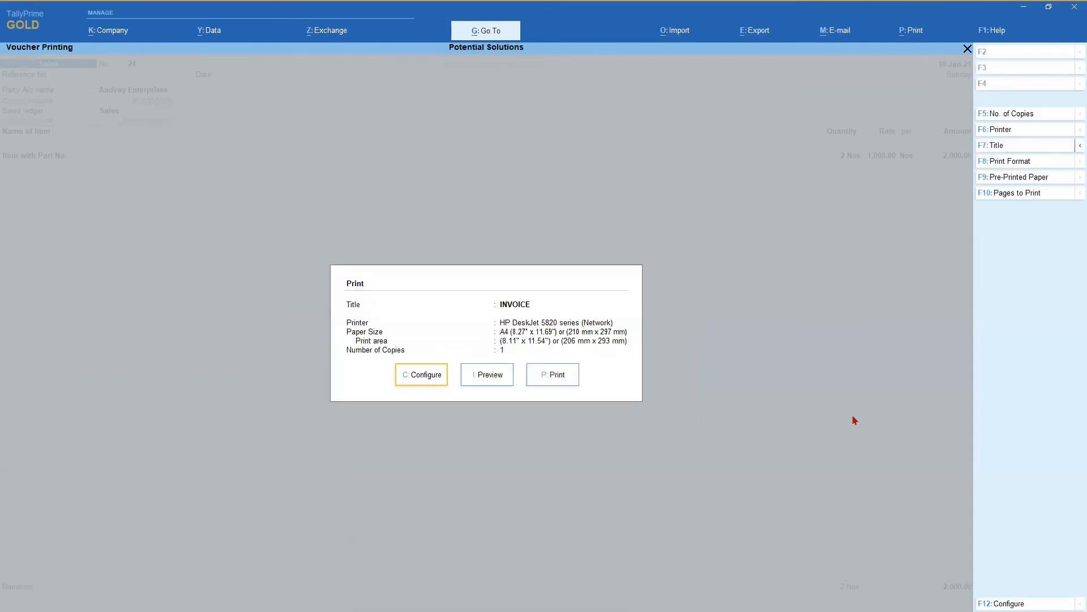
Step: Preview the invoice and enlarge it to check the item name in the Description of Goods column
key("Right")
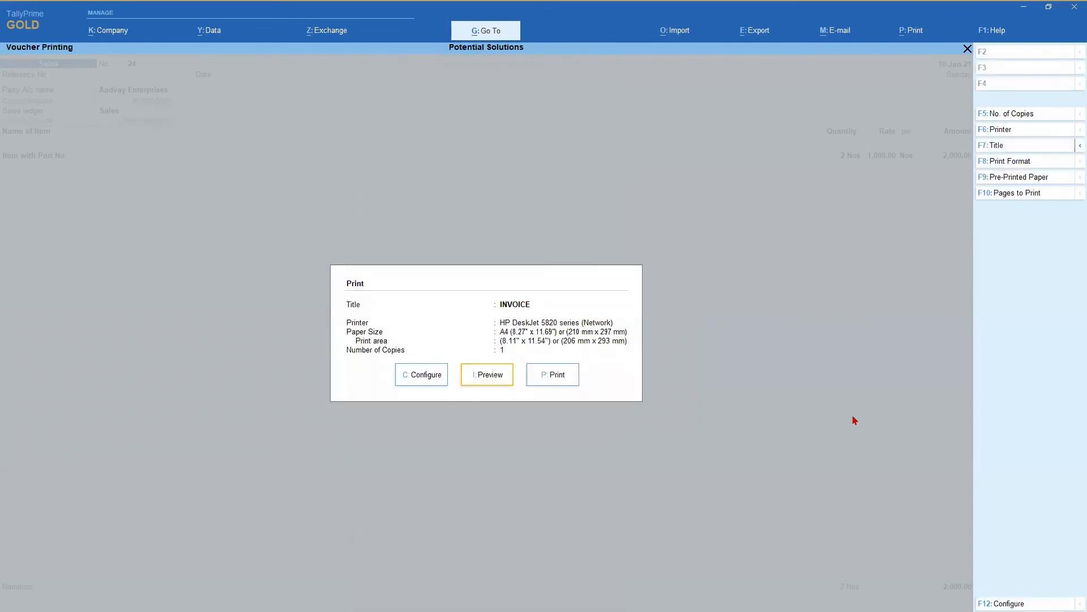
key("Return")
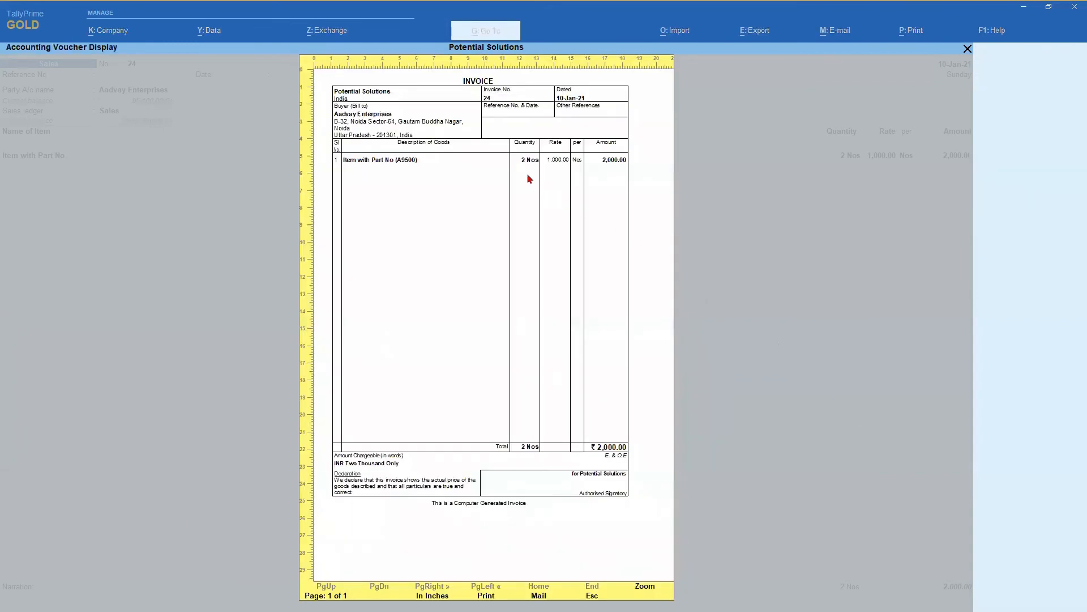
left_click(646, 588)
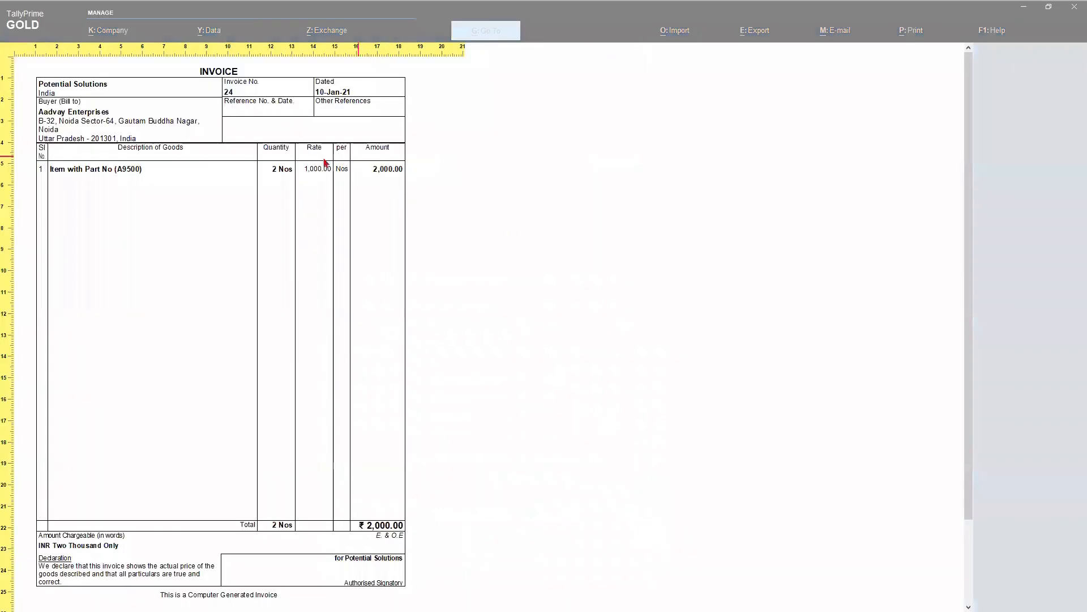